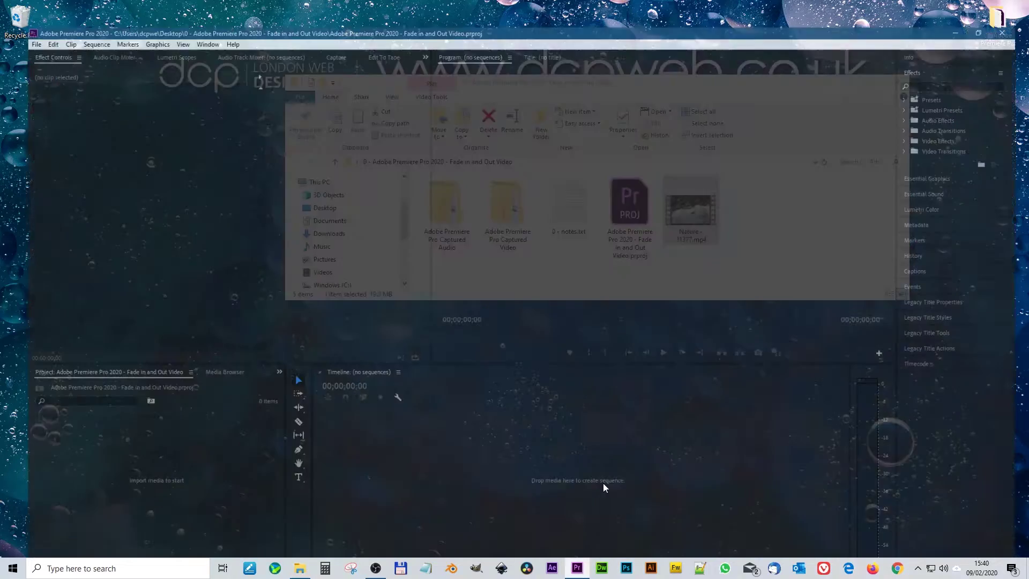
Create a new sequence by dragging Nature - 31377.mp4 from Explorer onto the Timeline.
key(alt+Tab)
drag(688, 236, 361, 480)
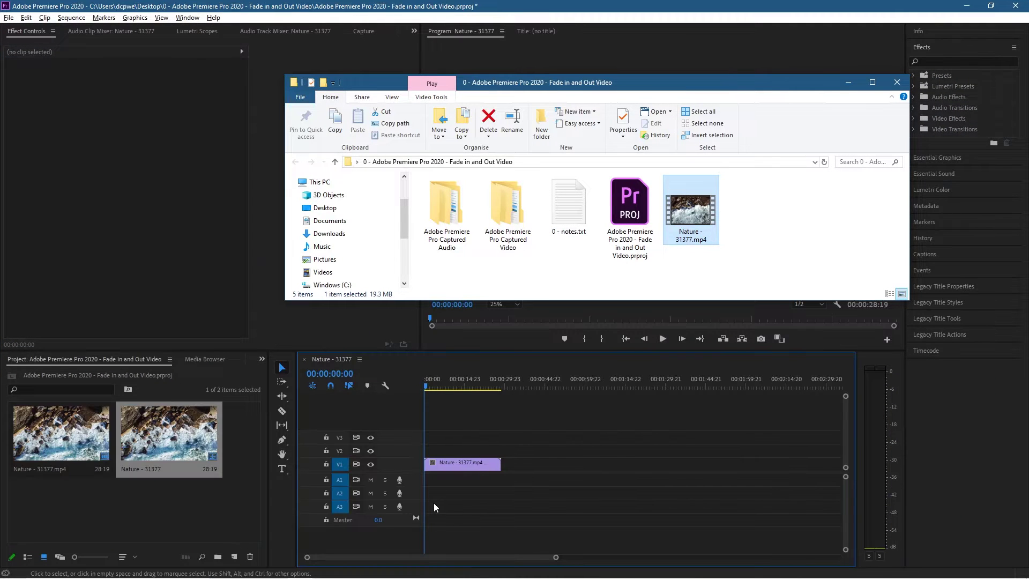
click(231, 500)
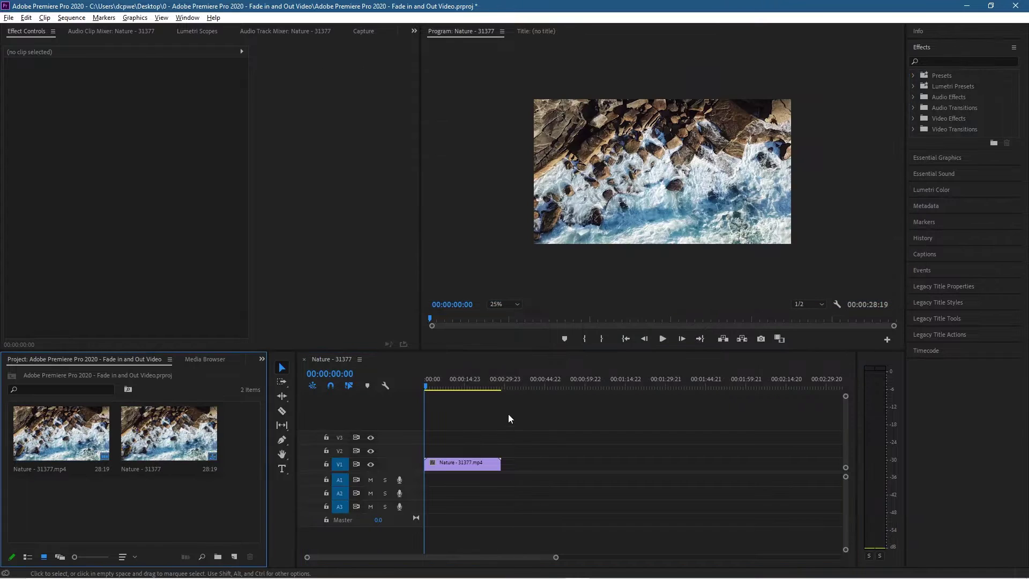
Scrub through the clip and set the Program monitor zoom to Fit.
mouse_move(425, 383)
mouse_down()
mouse_move(452, 388)
mouse_move(421, 393)
mouse_up()
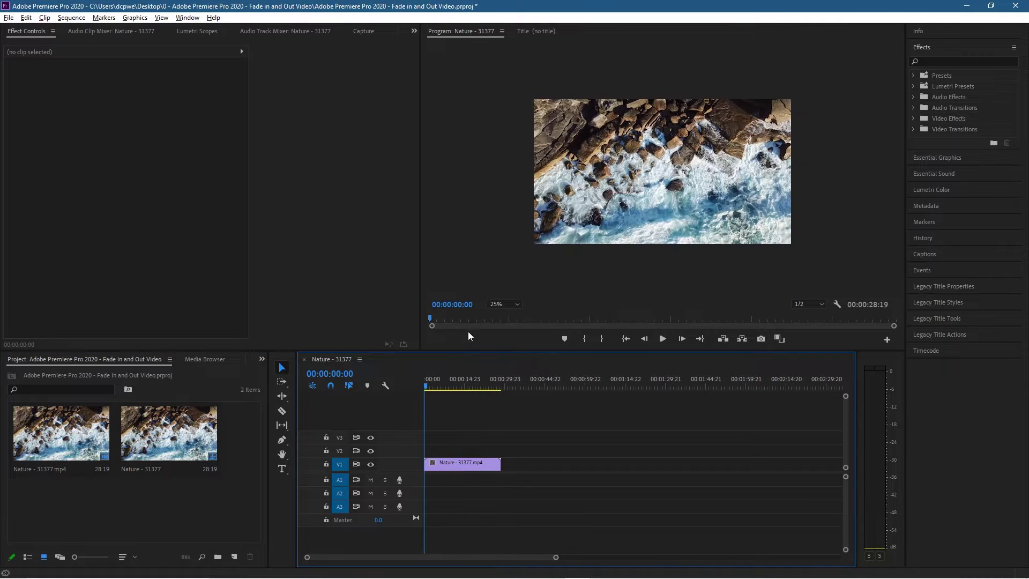
click(504, 304)
click(503, 315)
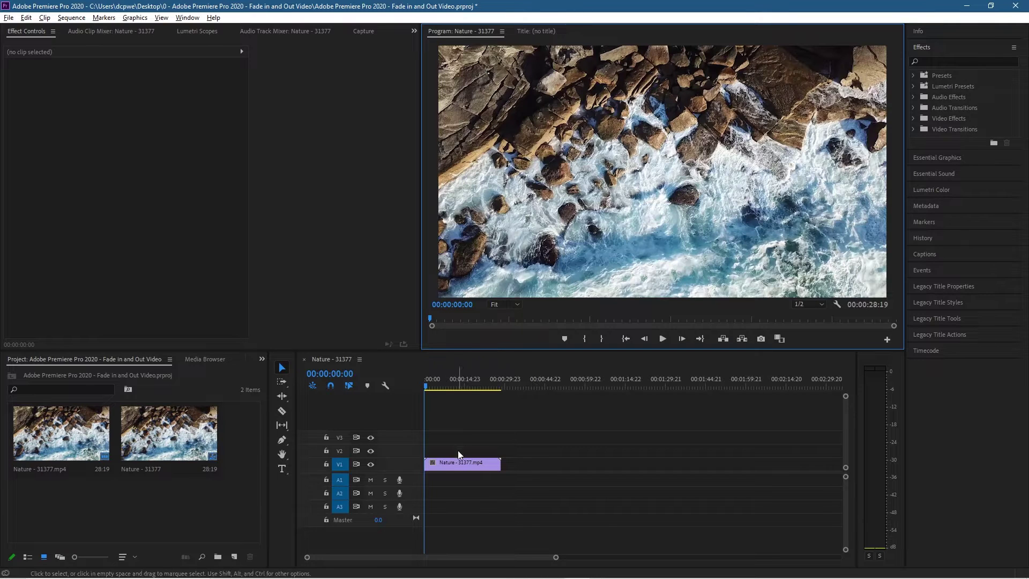
drag(556, 557, 485, 560)
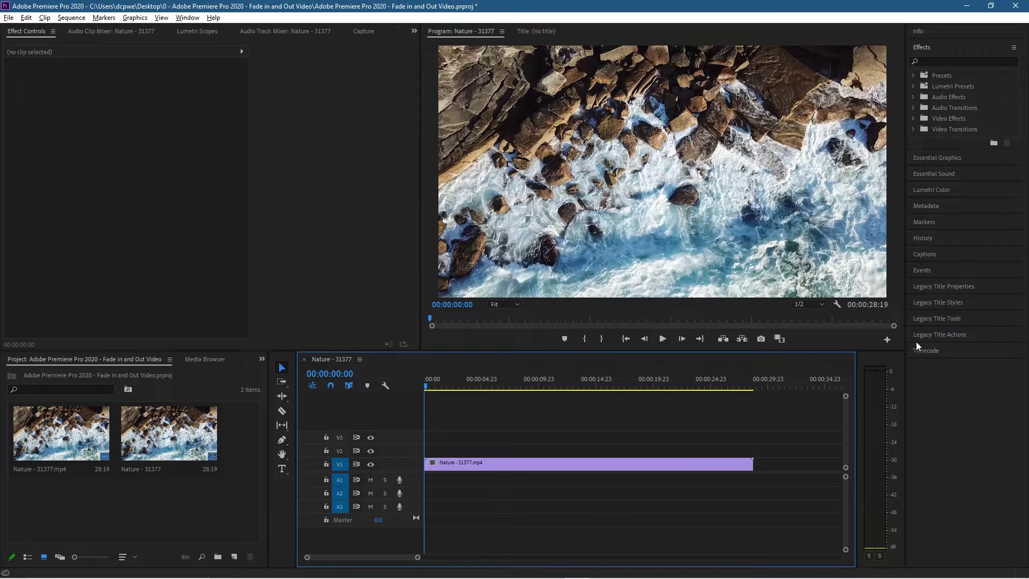
In the Effects panel, expand Video Transitions > Dissolve and select Film Dissolve.
click(940, 65)
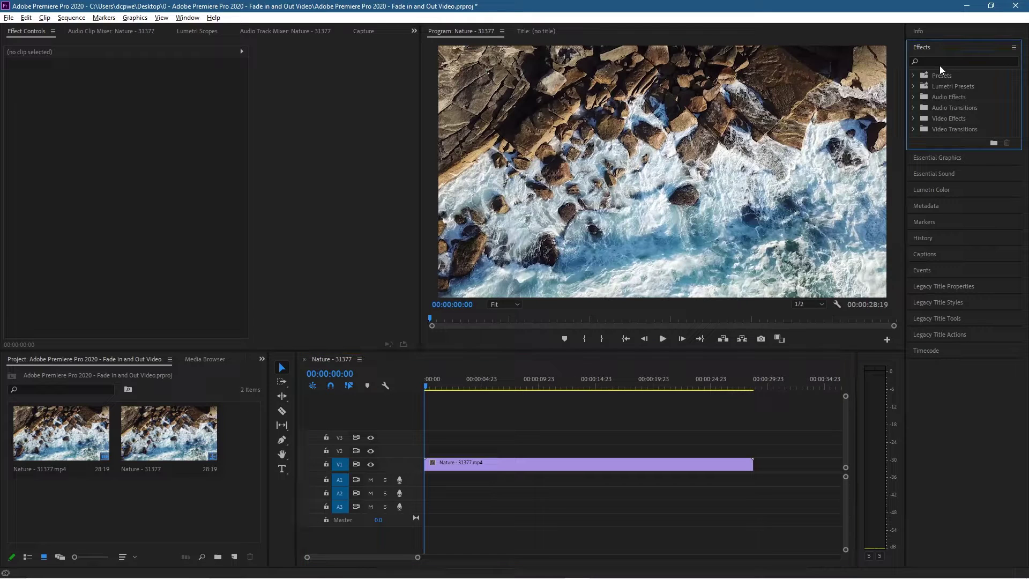
click(915, 118)
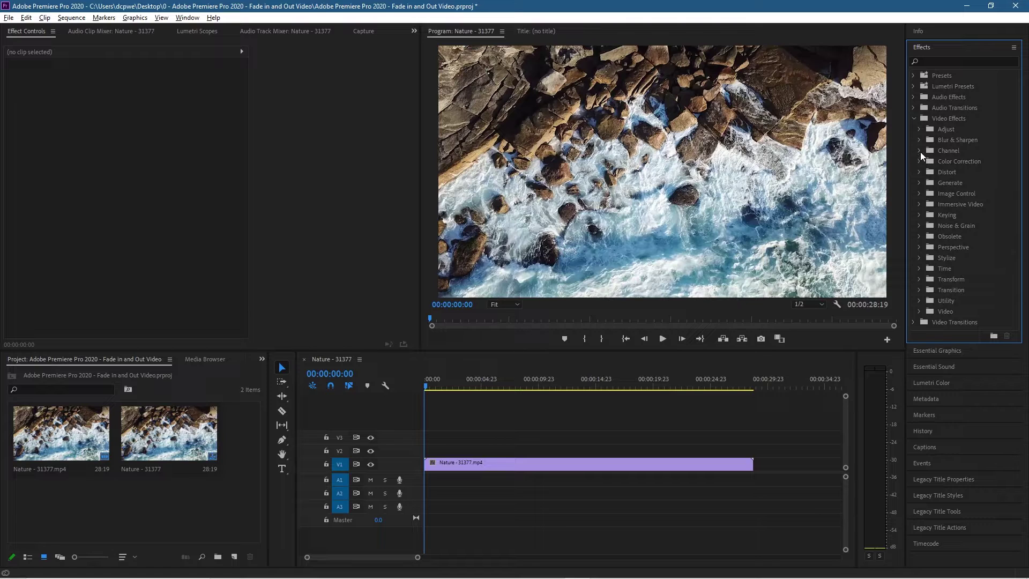
click(914, 118)
click(914, 128)
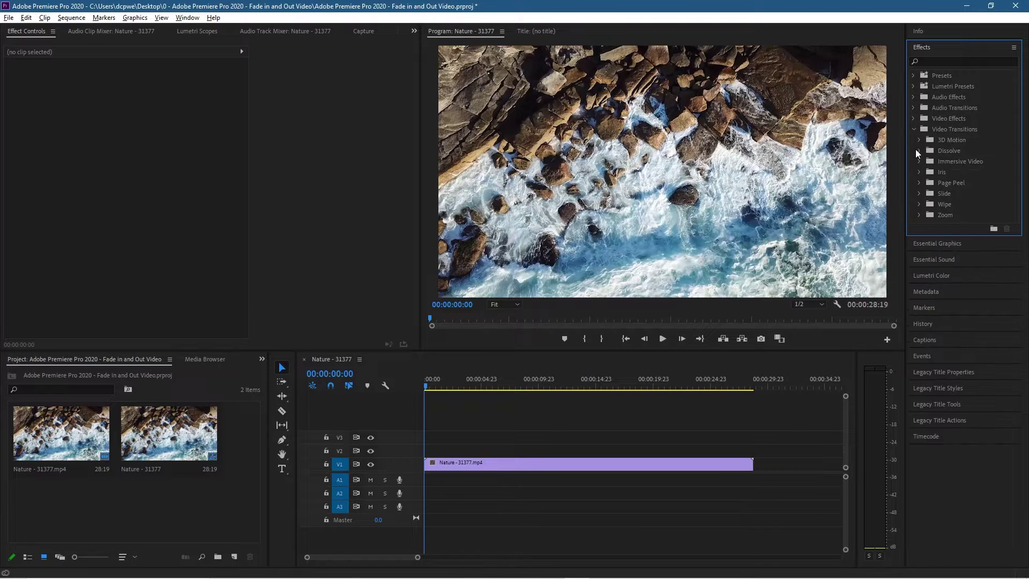
click(916, 151)
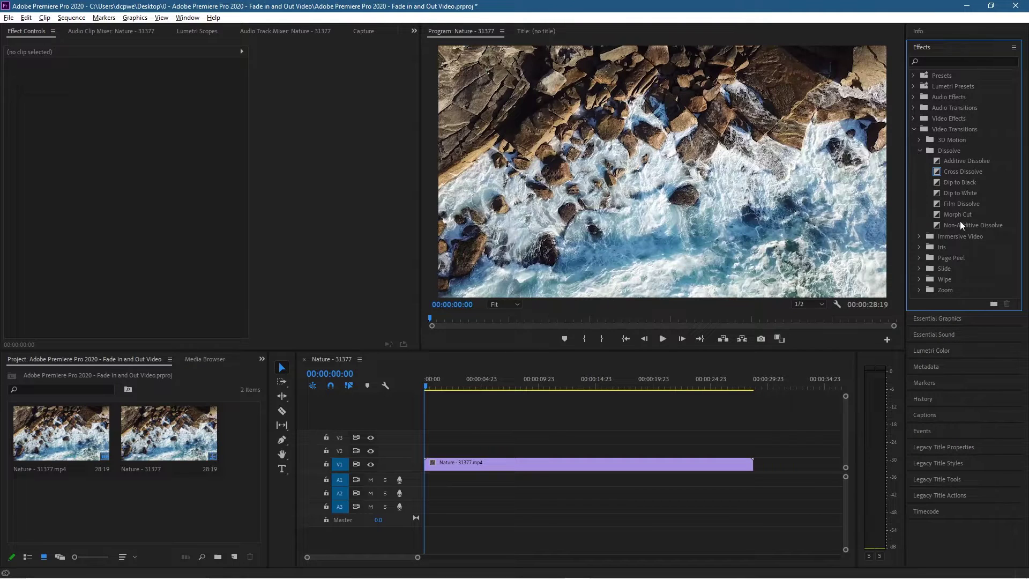
click(964, 205)
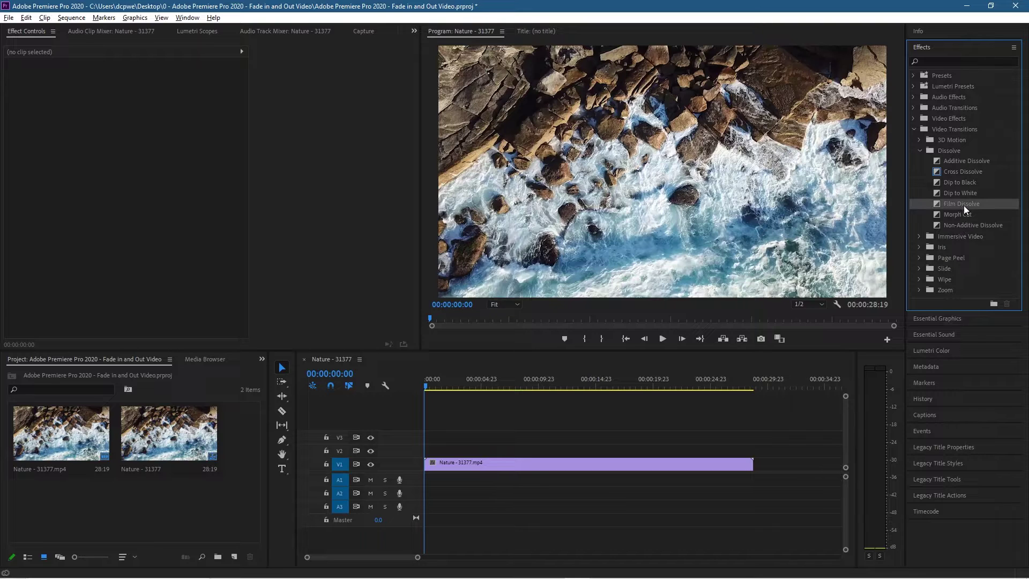
Apply Film Dissolve to both the start and end edit points of the nature clip.
drag(951, 202, 481, 447)
drag(432, 471, 432, 464)
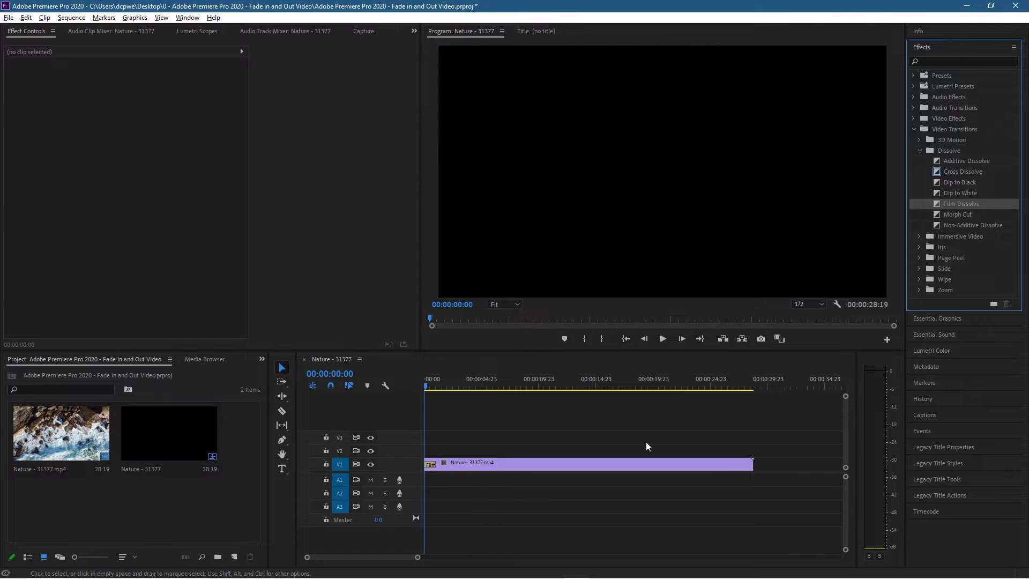
drag(944, 203, 749, 464)
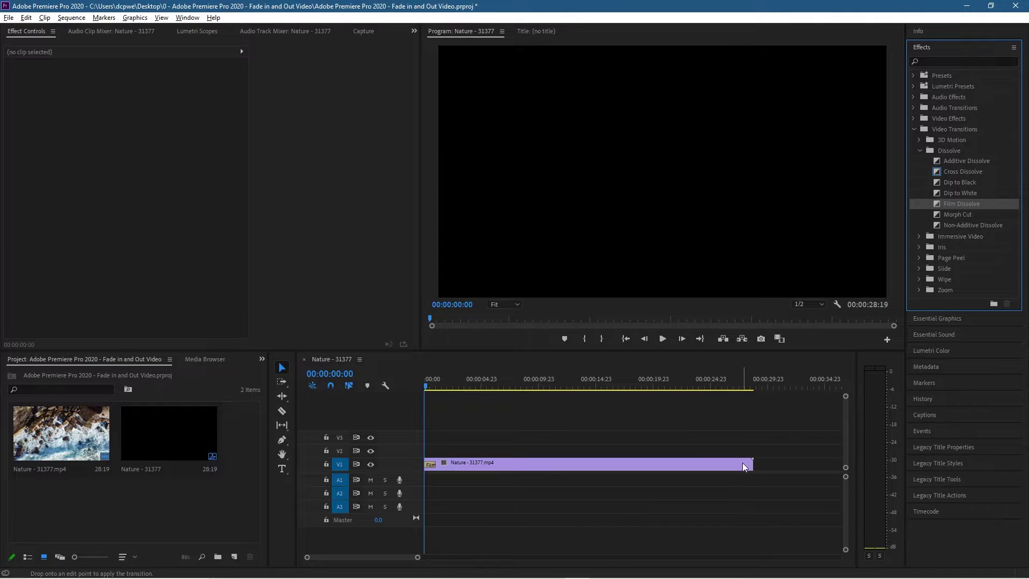
click(621, 339)
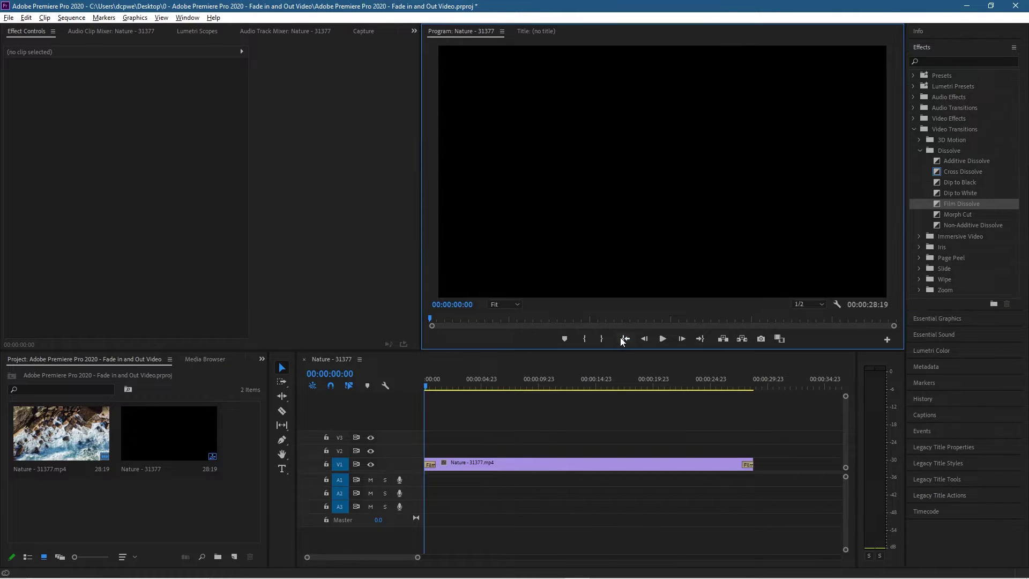
Play the fade-in, then play from 00:00:25:17 to check the fade-out.
click(663, 340)
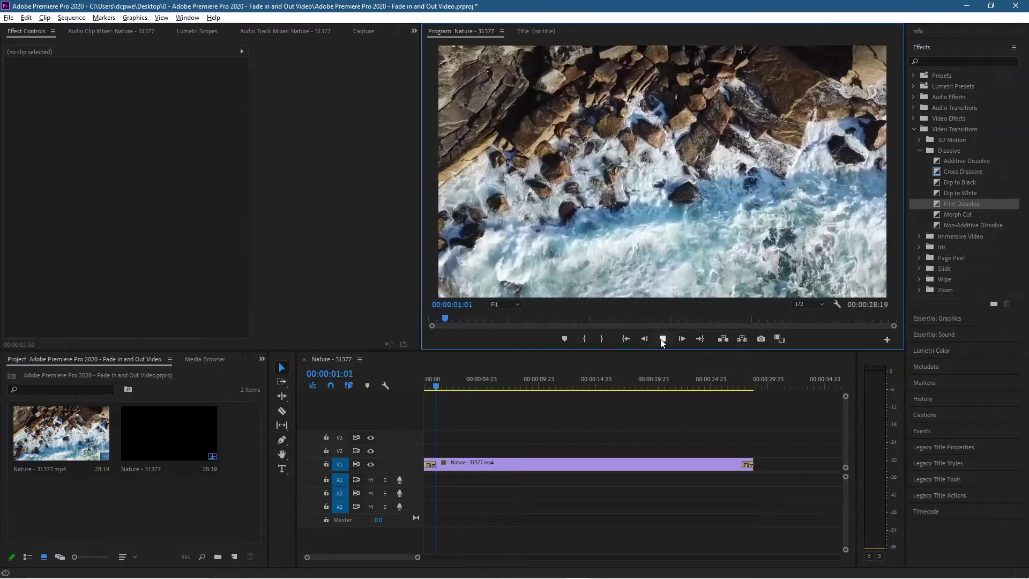
click(662, 341)
click(718, 382)
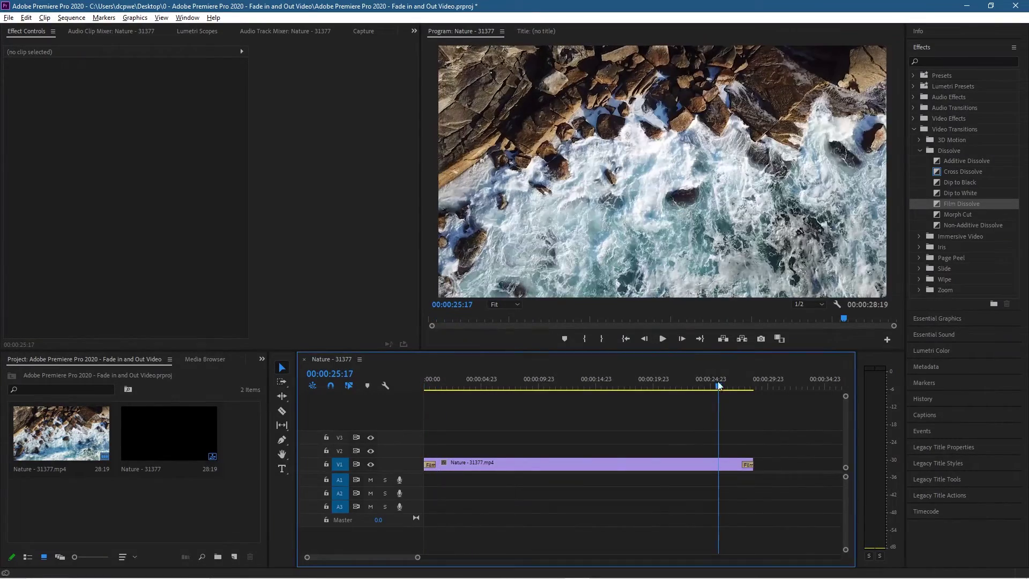
click(663, 339)
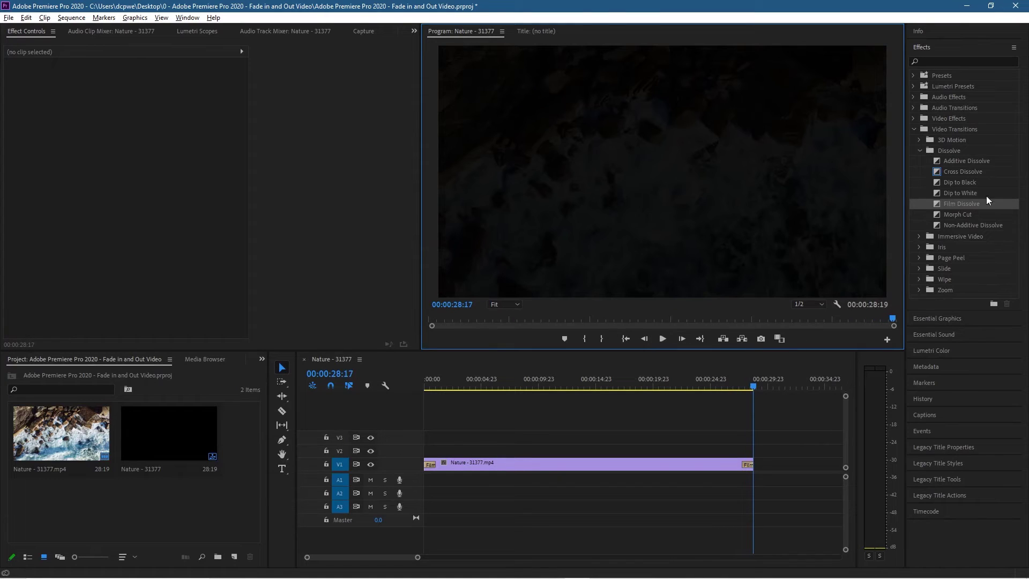
click(966, 194)
Clear the Film Dissolve transitions from the clip's end and start.
click(960, 182)
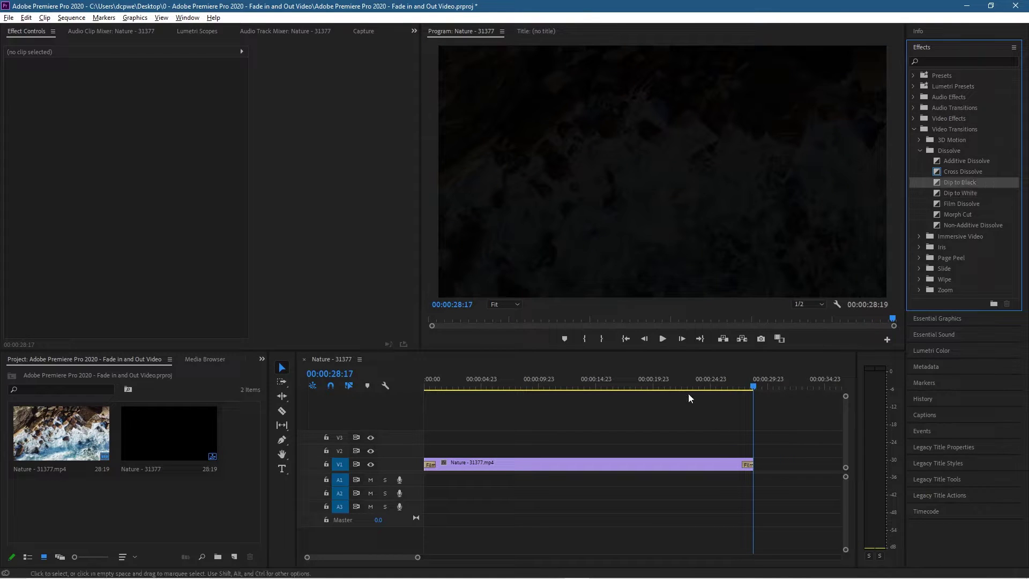
right_click(748, 464)
click(772, 484)
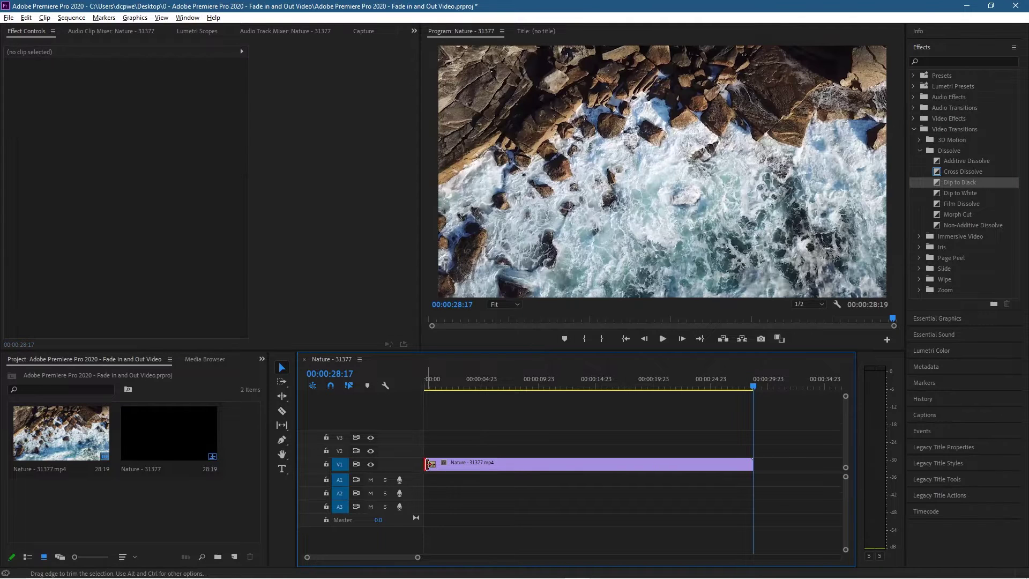
right_click(429, 464)
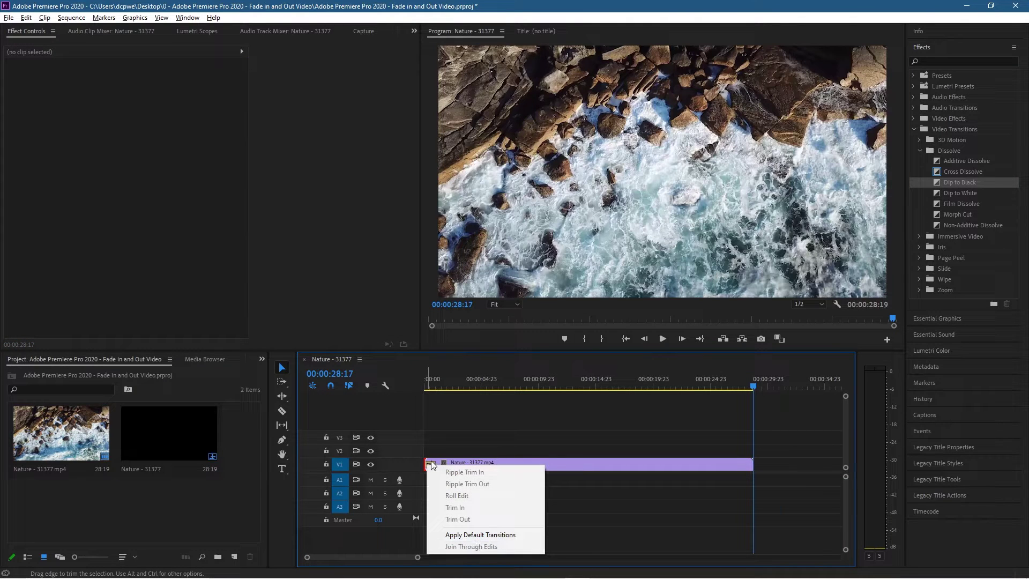
click(432, 464)
right_click(431, 465)
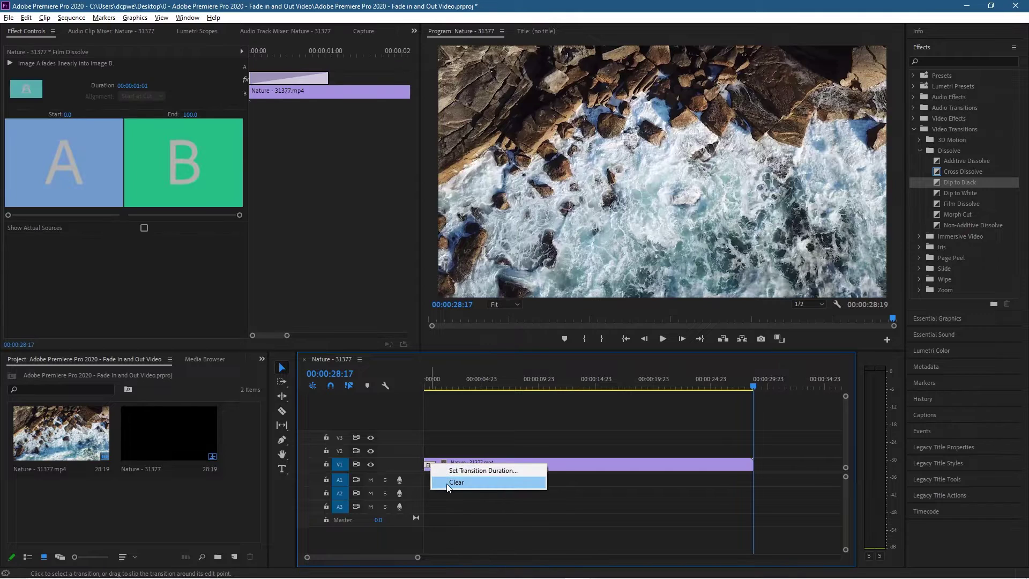
click(448, 485)
Apply Dip to Black to both clip ends and play the sequence from the start.
click(956, 183)
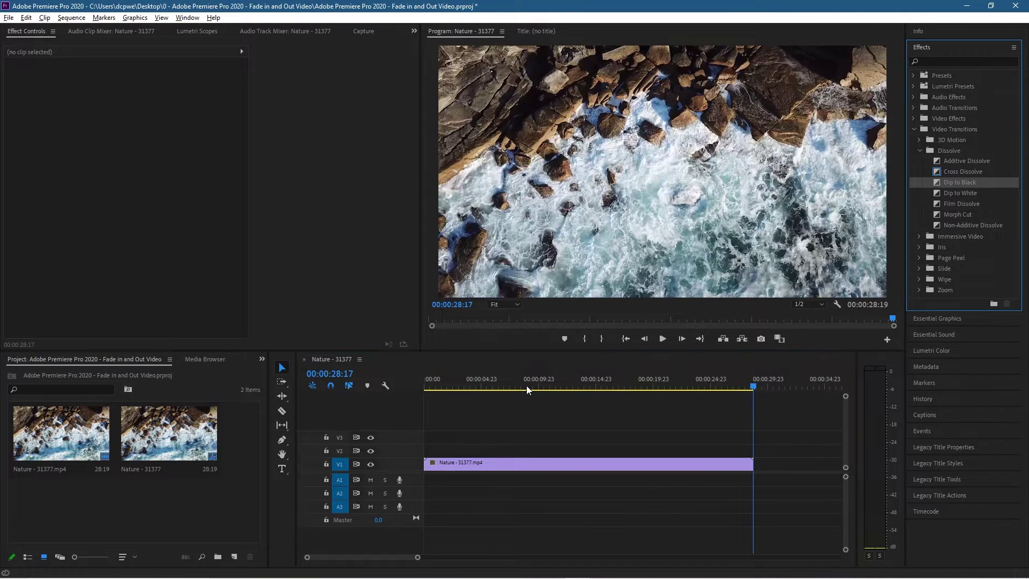
drag(526, 385, 430, 464)
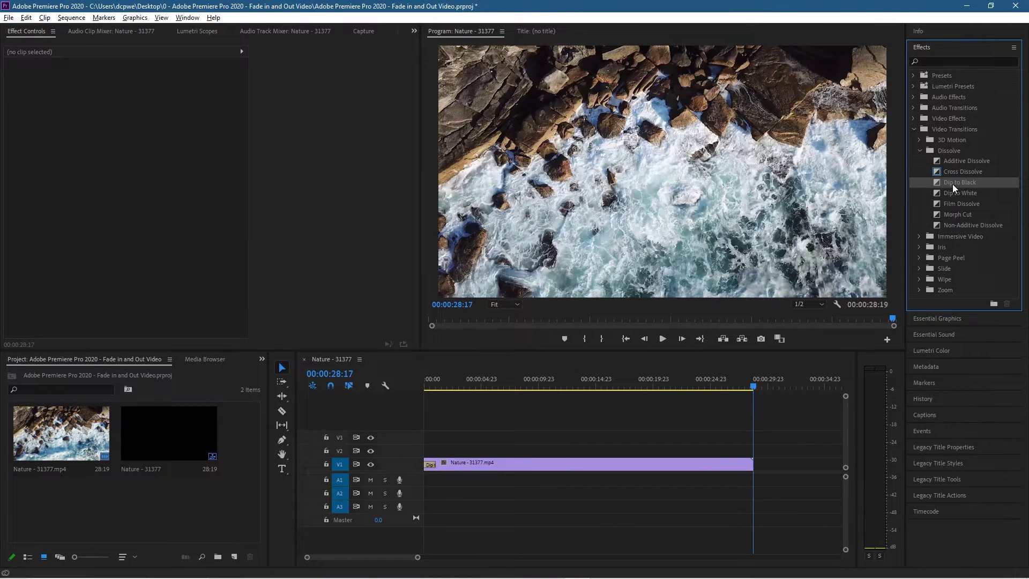
drag(820, 306, 746, 465)
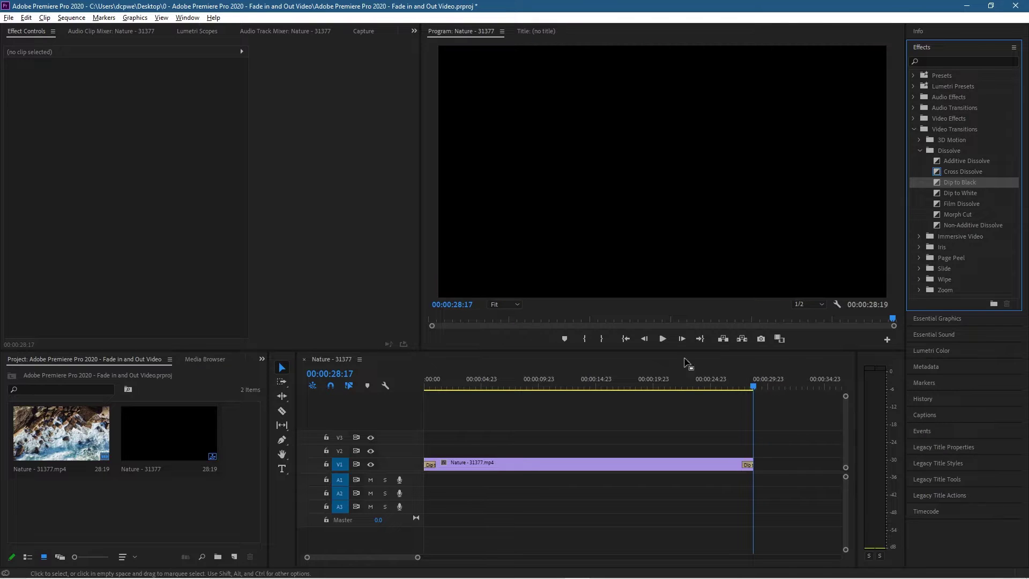
click(625, 339)
click(663, 338)
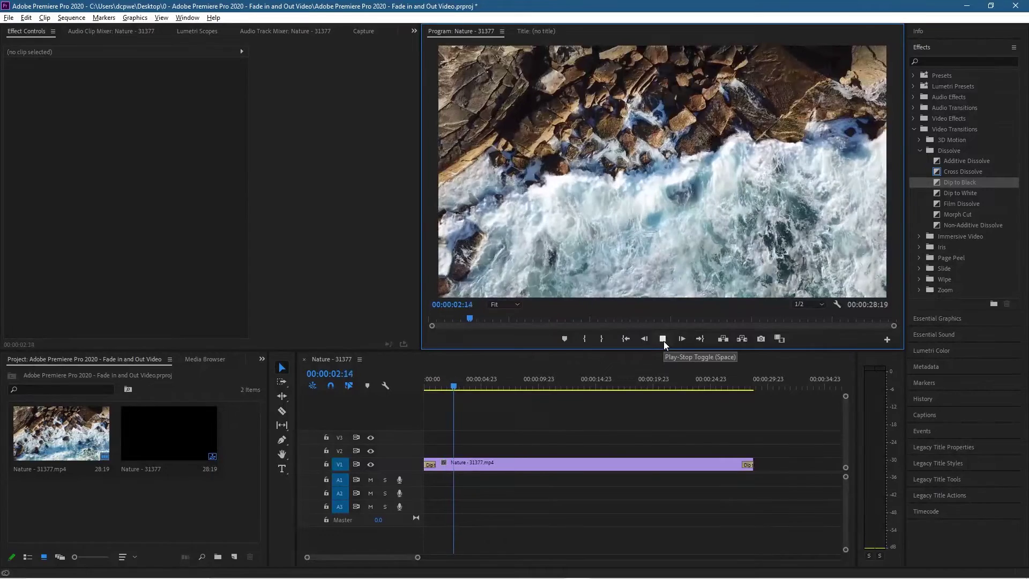
click(663, 341)
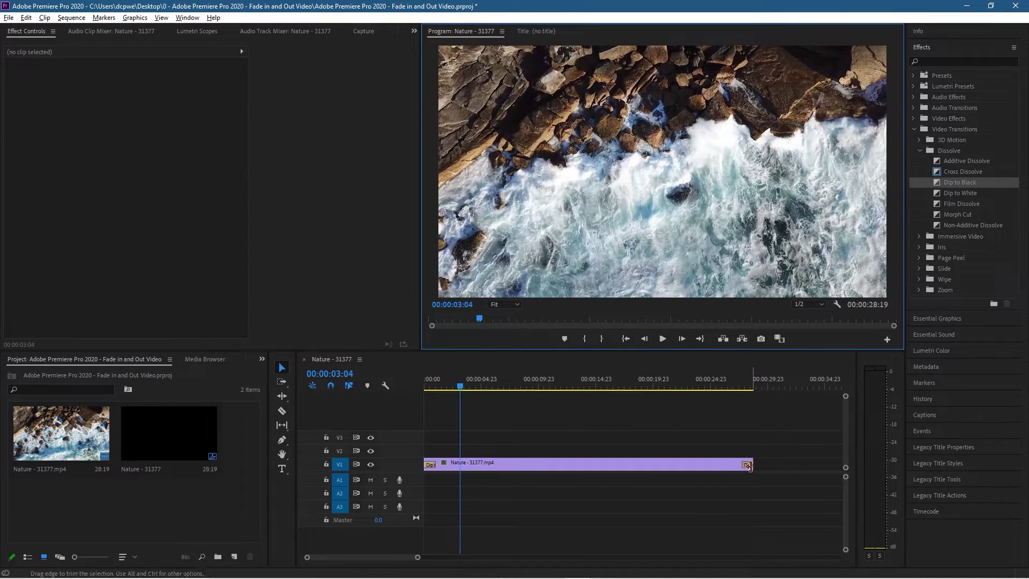
click(748, 464)
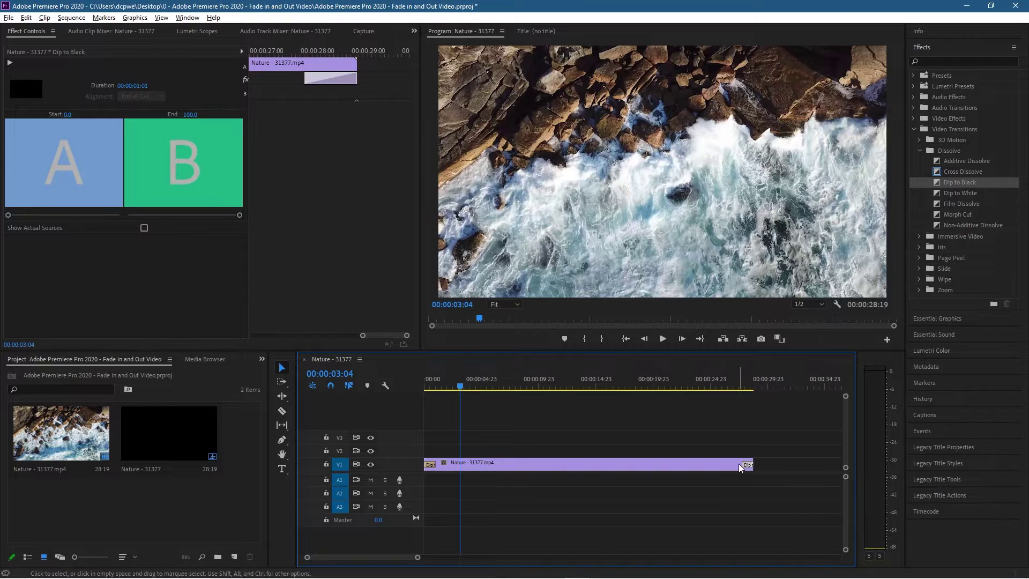
Clear the Dip to Black transitions from the clip's end and start.
right_click(747, 464)
click(757, 482)
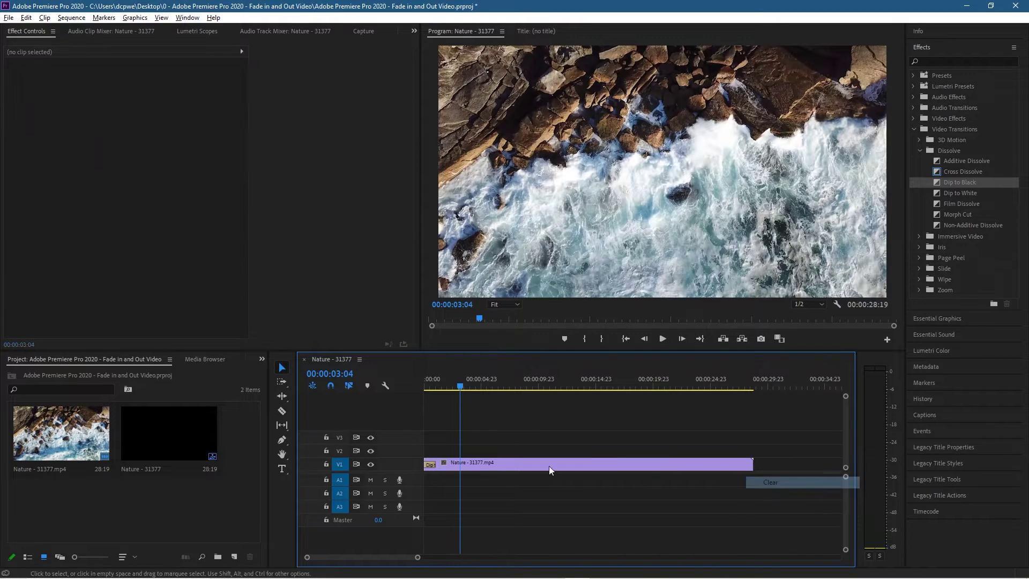
click(430, 465)
right_click(431, 466)
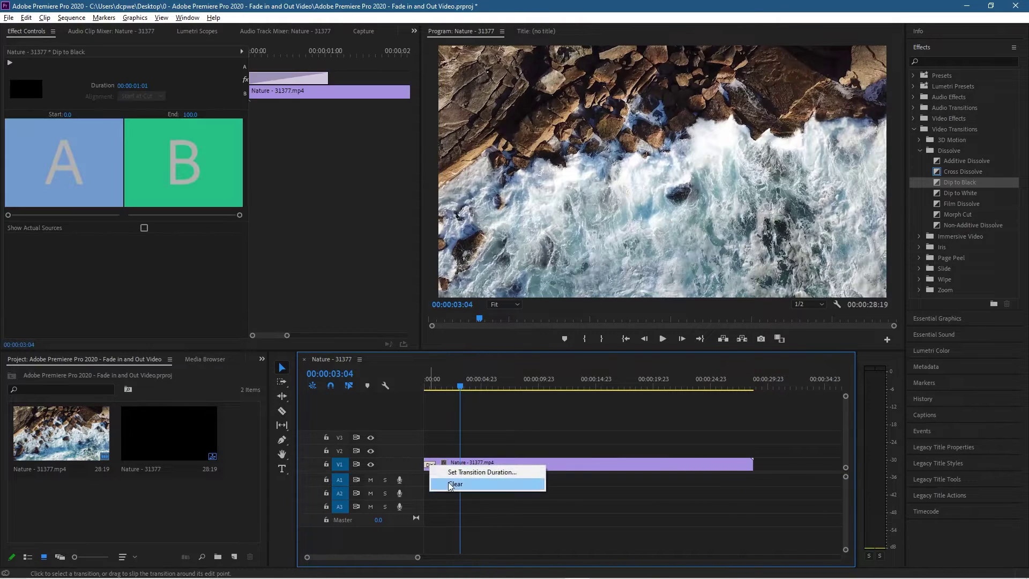
click(455, 484)
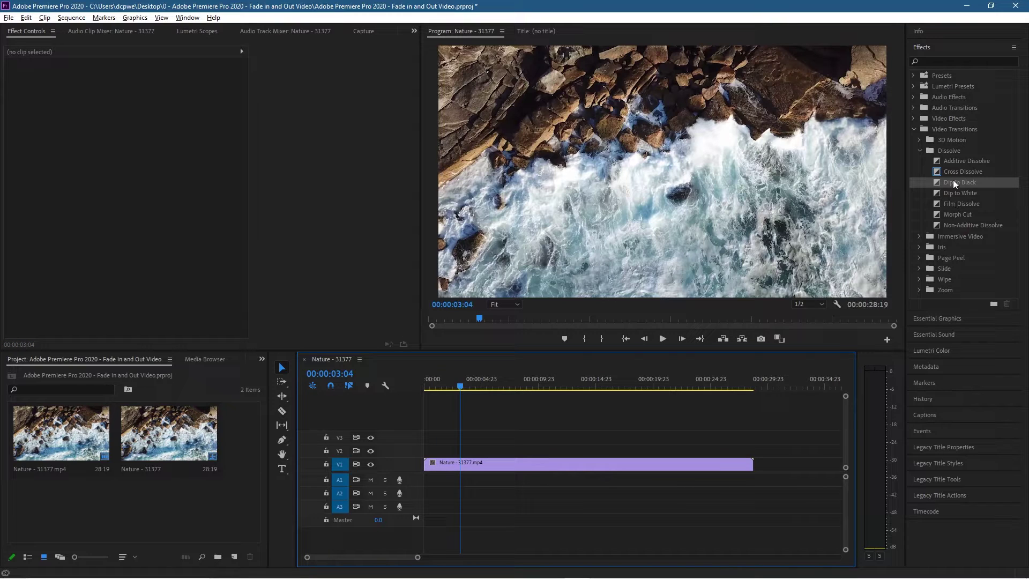
click(957, 203)
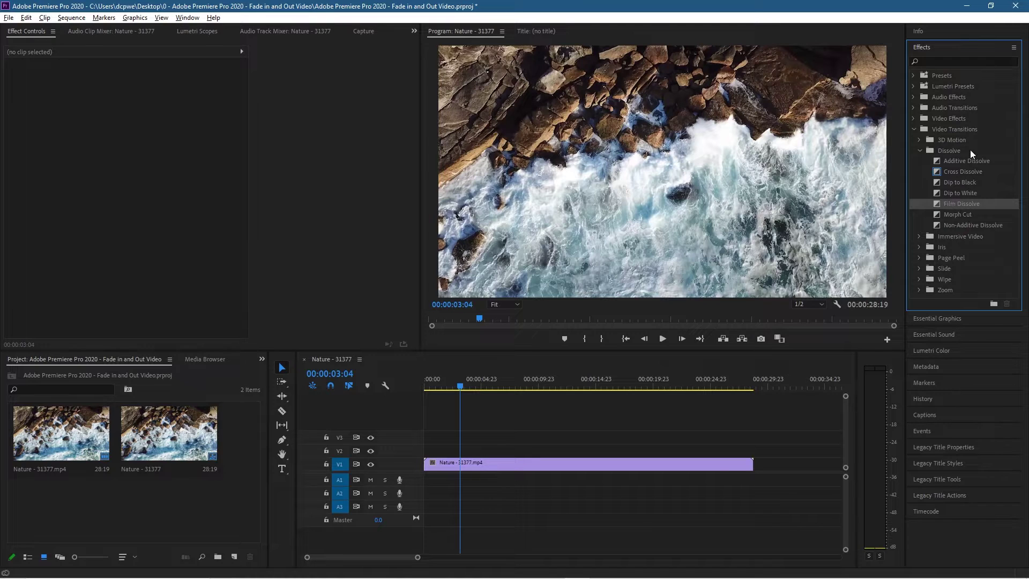
Drag Film Dissolve onto the start and then the end of the V1 nature clip.
click(957, 182)
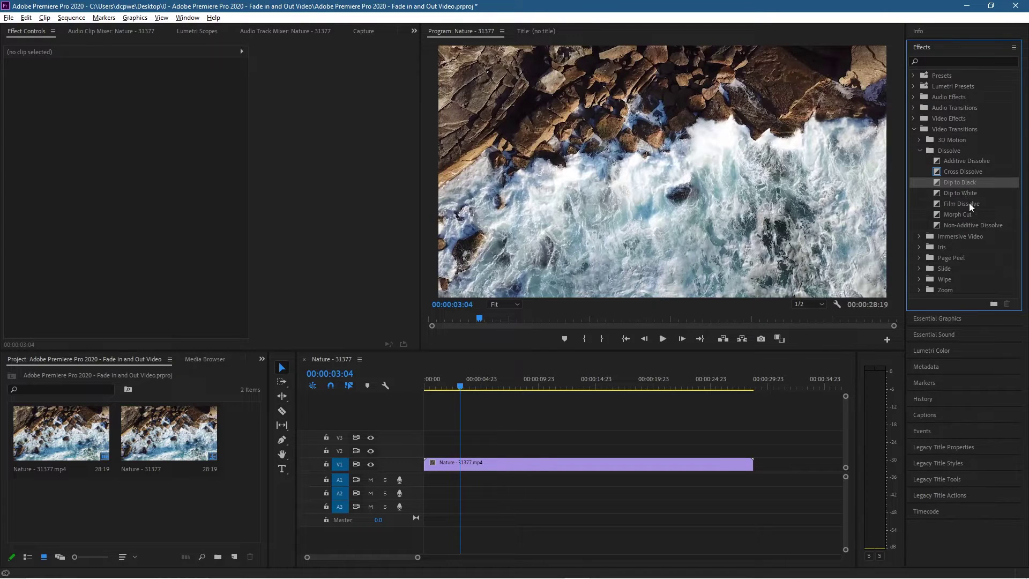
click(972, 205)
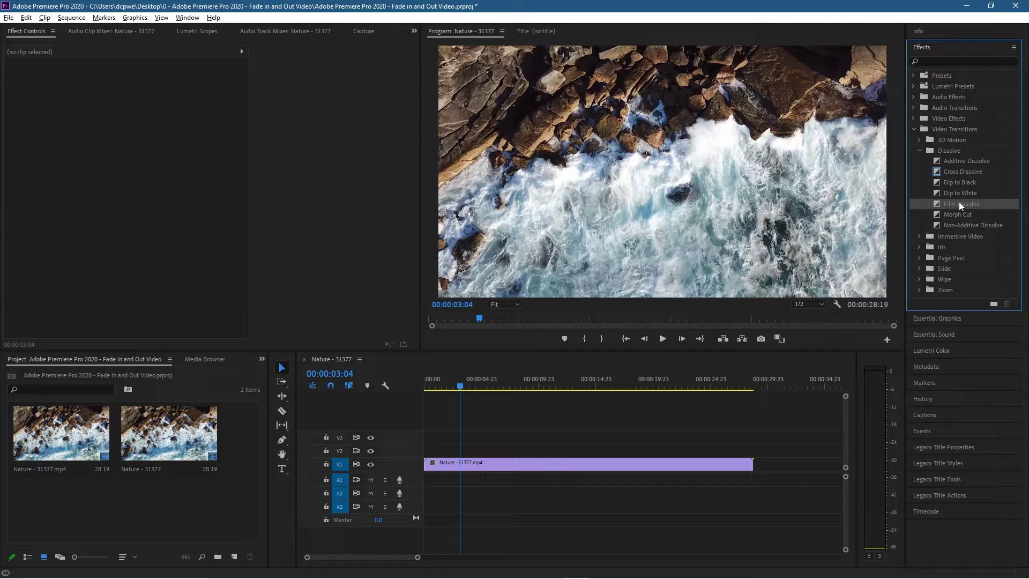
drag(959, 201, 430, 464)
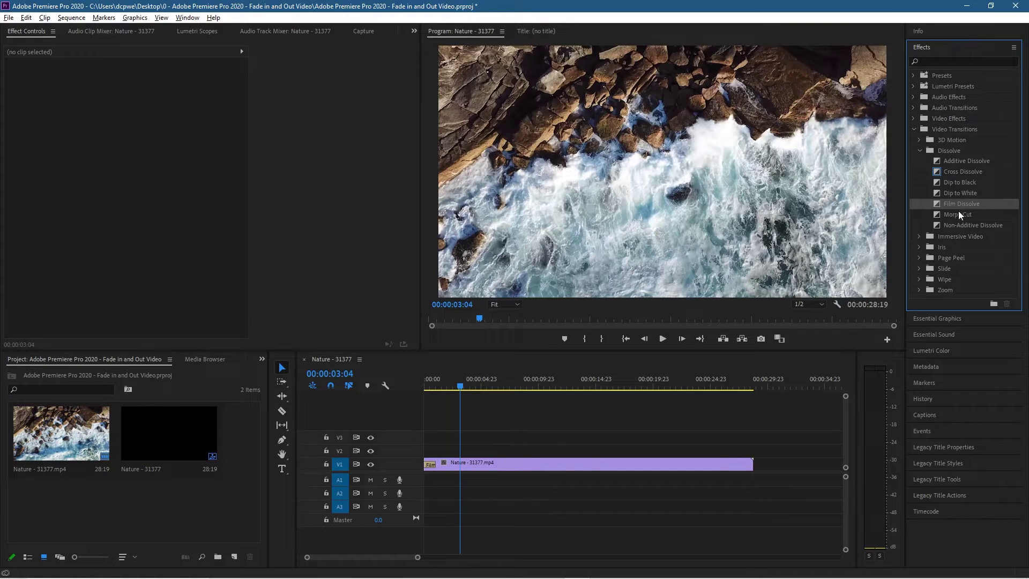
mouse_move(959, 207)
mouse_down()
mouse_move(749, 454)
mouse_move(954, 204)
mouse_up()
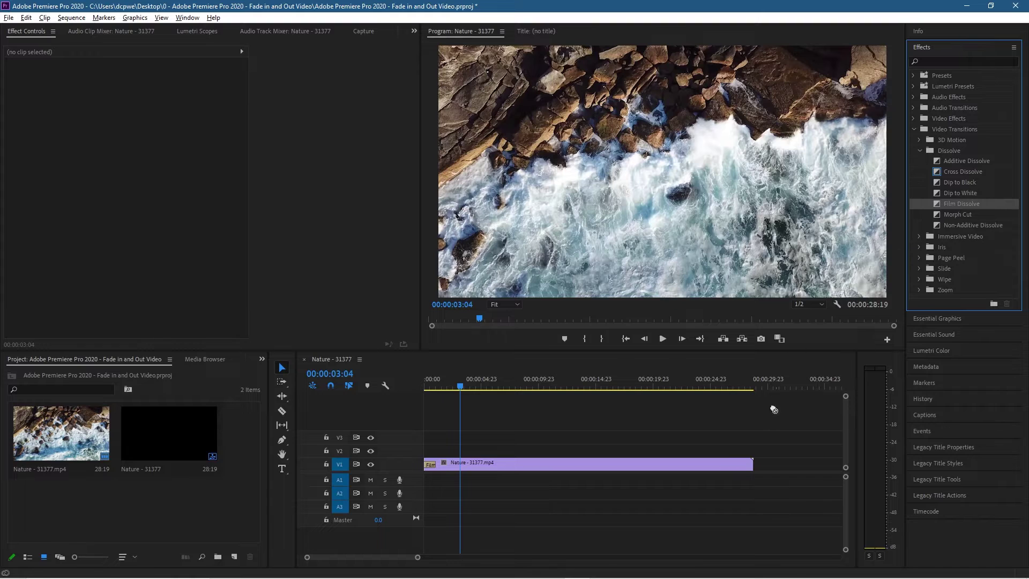
drag(774, 410, 747, 464)
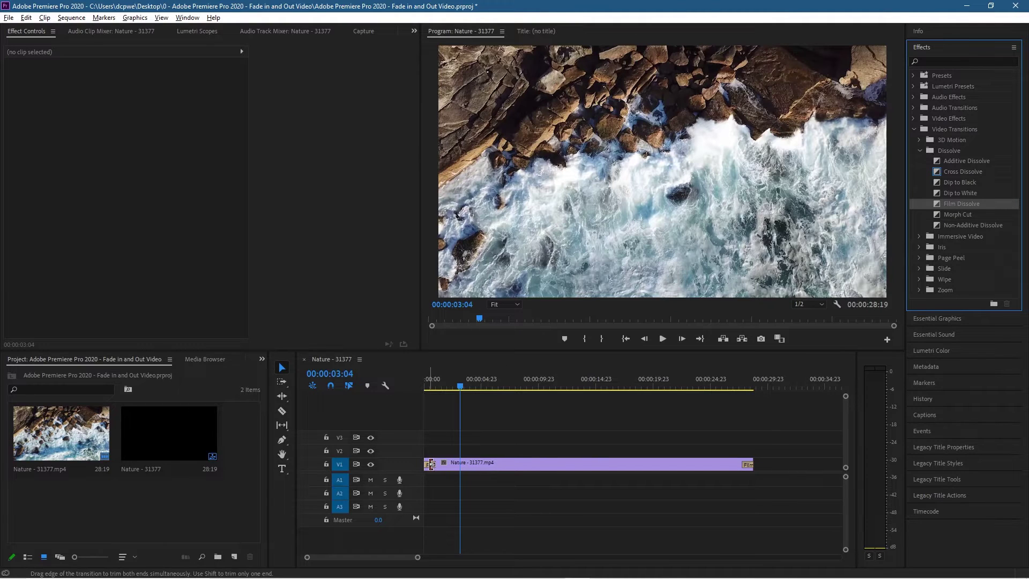
Set the opening Film Dissolve's transition duration to two seconds (00:00:02:00).
click(430, 465)
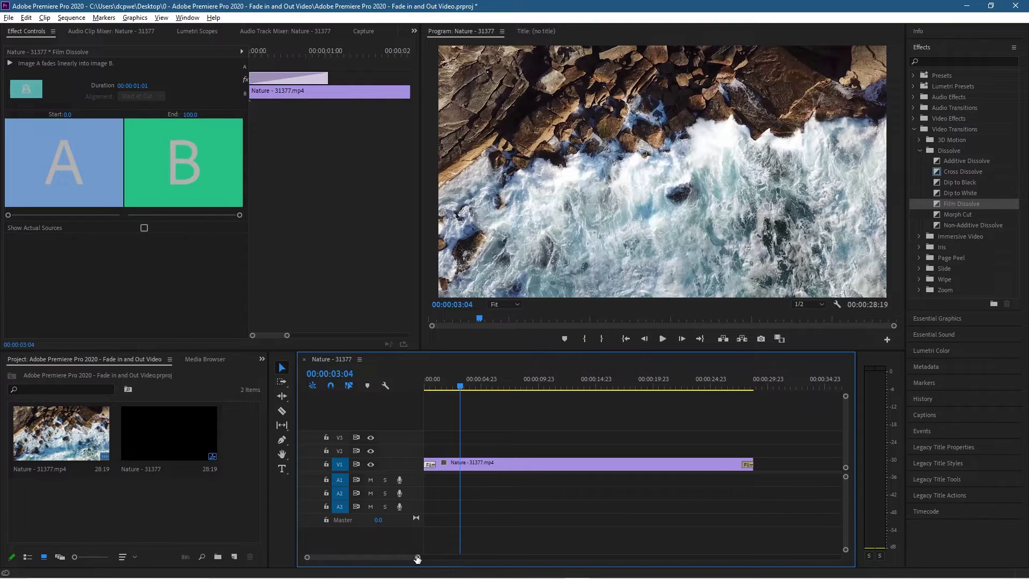
drag(417, 557, 379, 557)
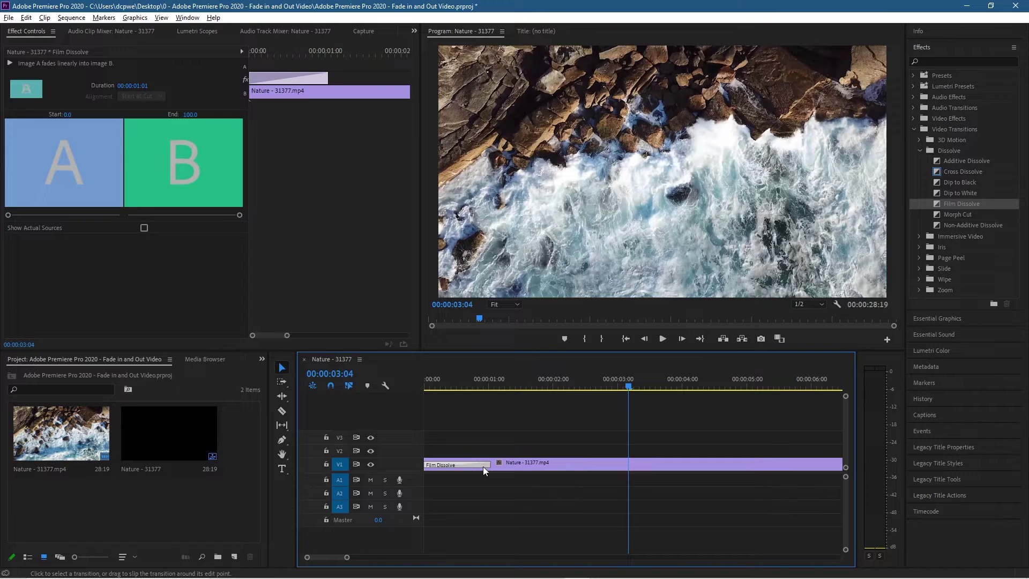
right_click(463, 464)
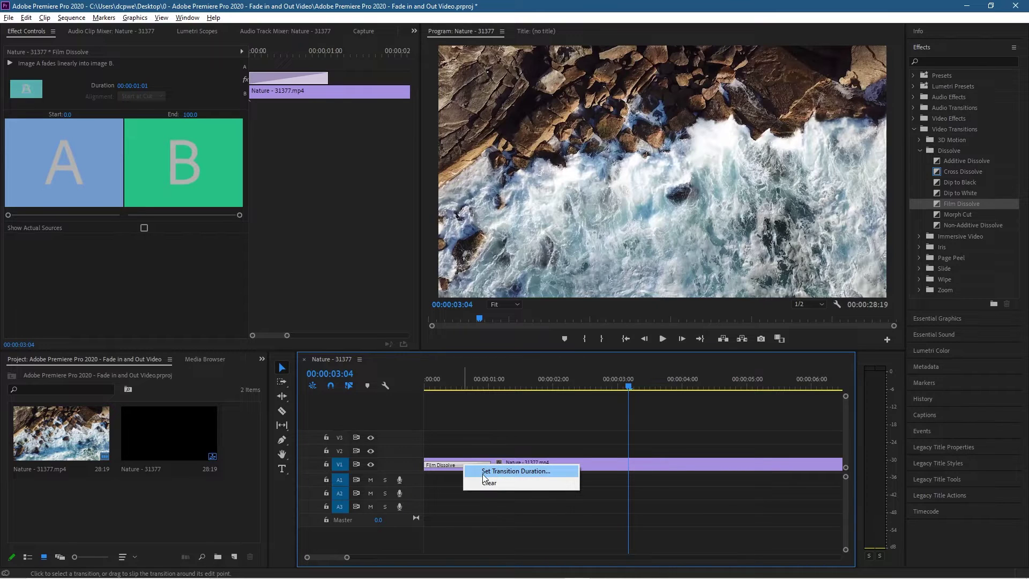
click(519, 471)
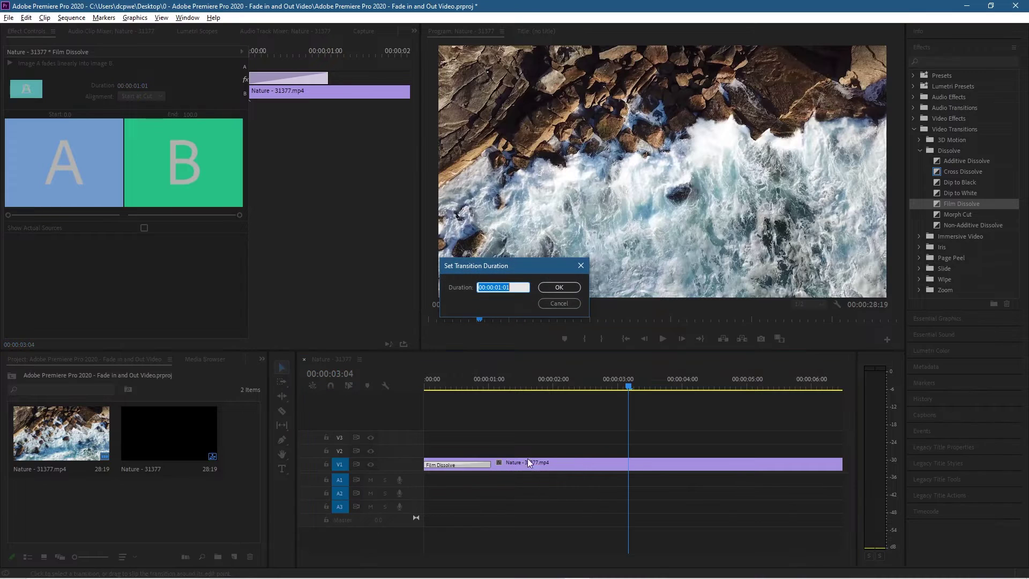
click(500, 288)
text(2)
click(558, 287)
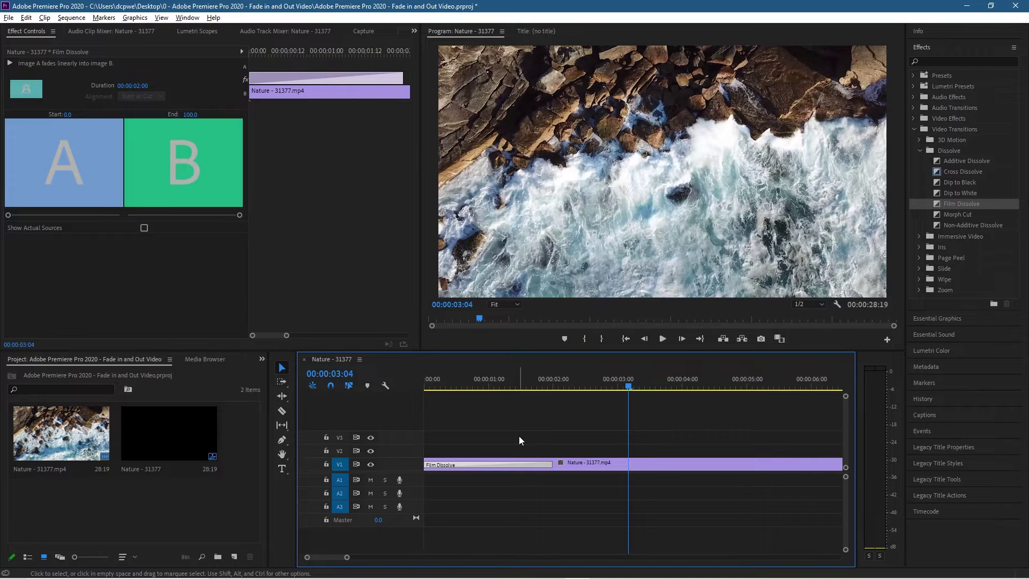
click(632, 339)
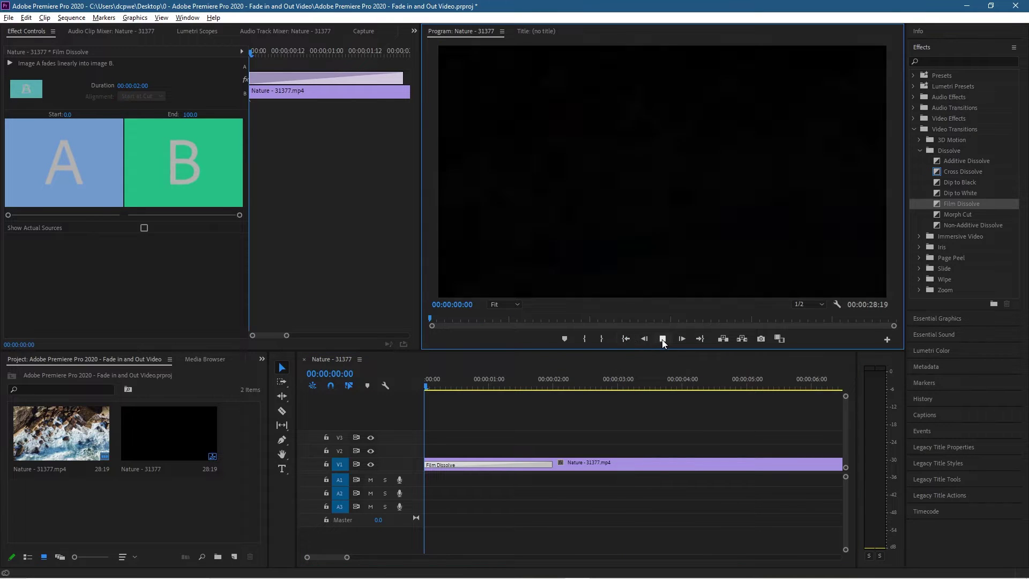
Stretch the opening Film Dissolve to 00:00:05:01 and replay the longer fade-in.
click(663, 339)
click(662, 339)
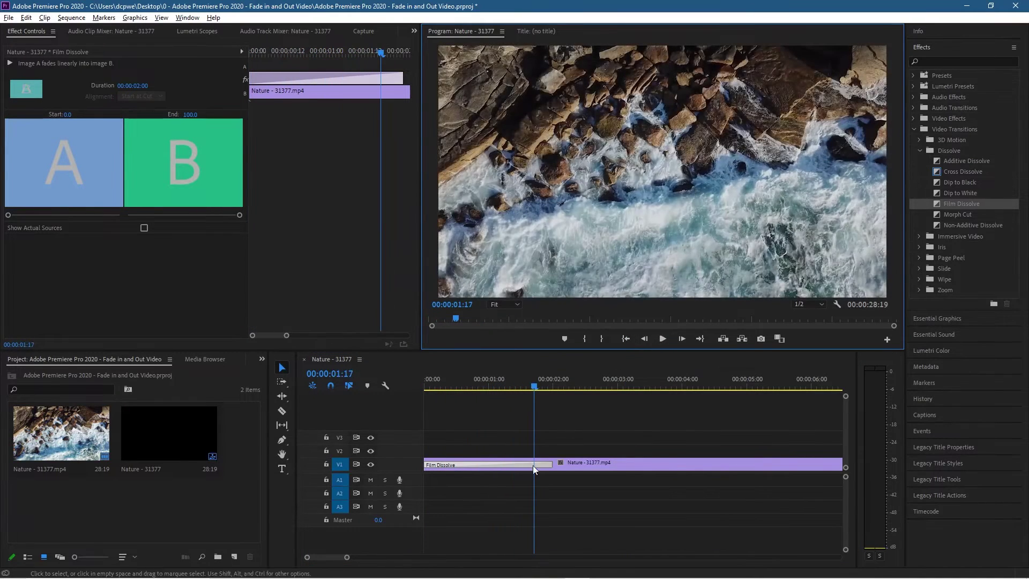
click(554, 464)
drag(554, 464, 748, 464)
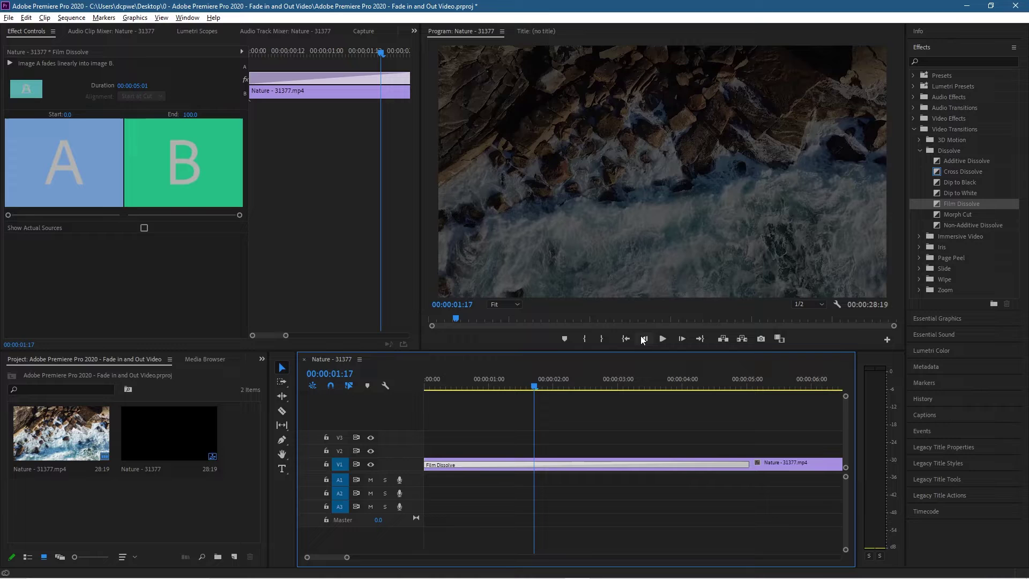
click(625, 338)
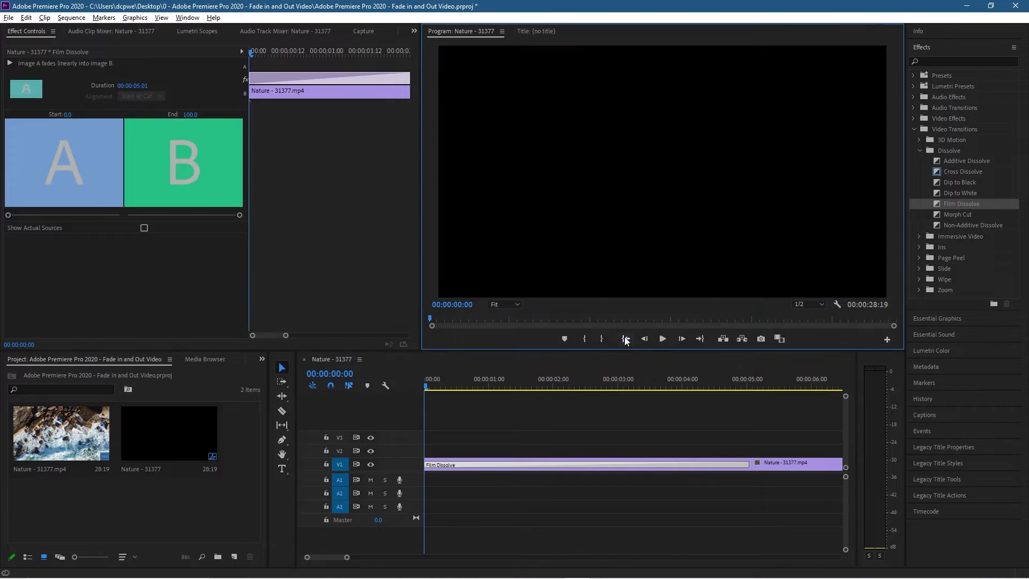
click(662, 339)
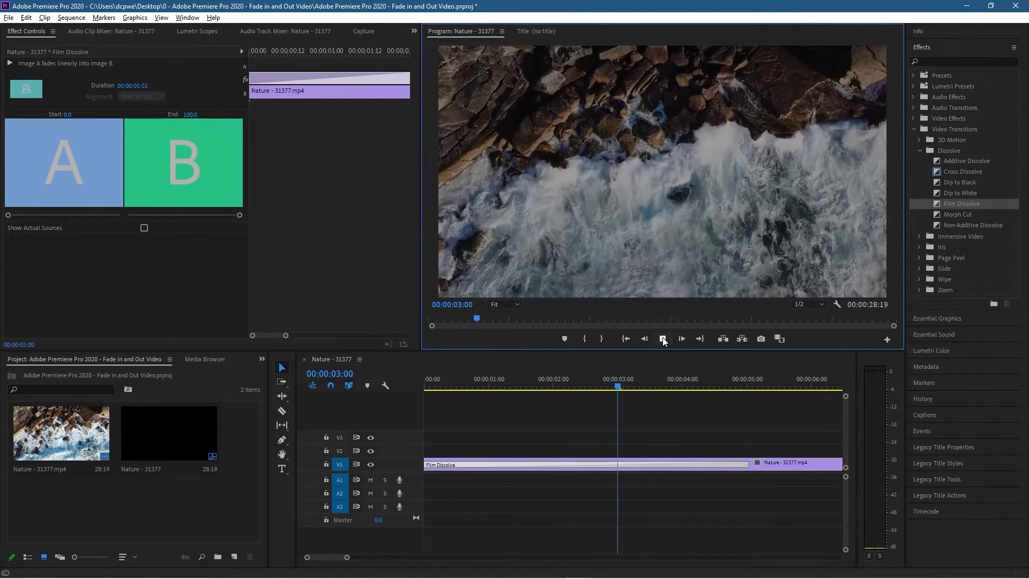
click(663, 339)
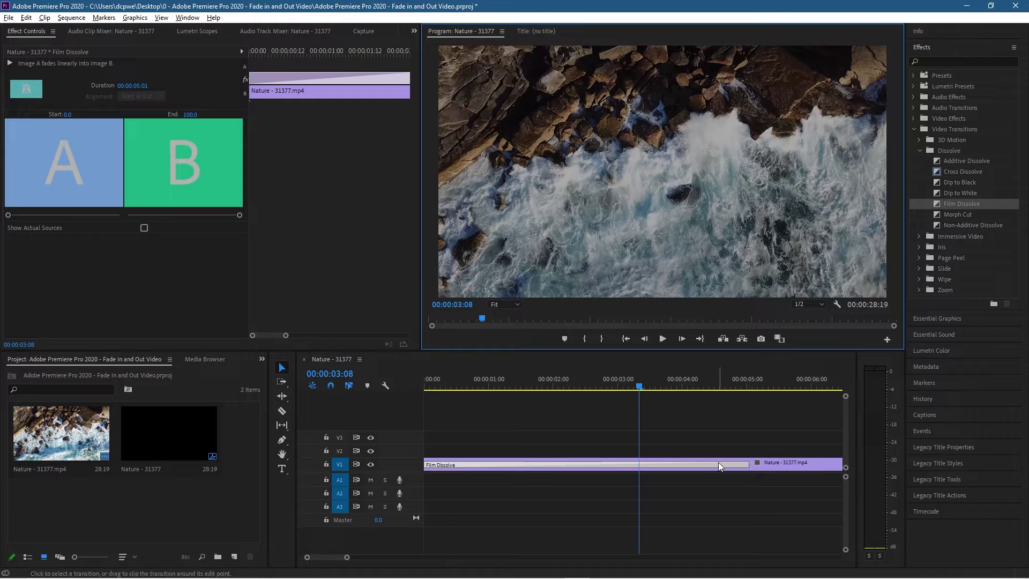
Reset the opening Film Dissolve duration to 00:00:02:00 in Set Transition Duration.
right_click(702, 464)
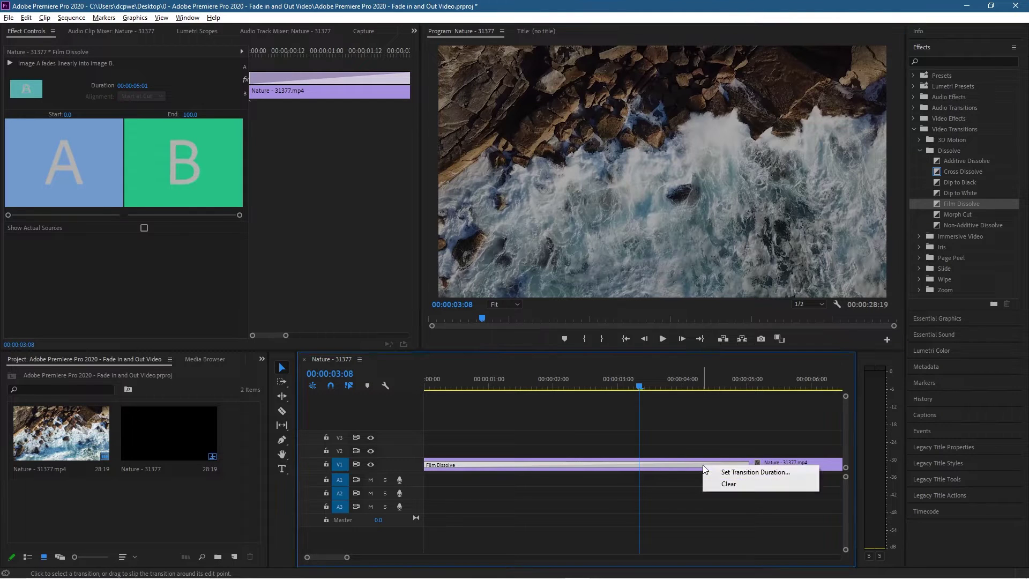
click(718, 471)
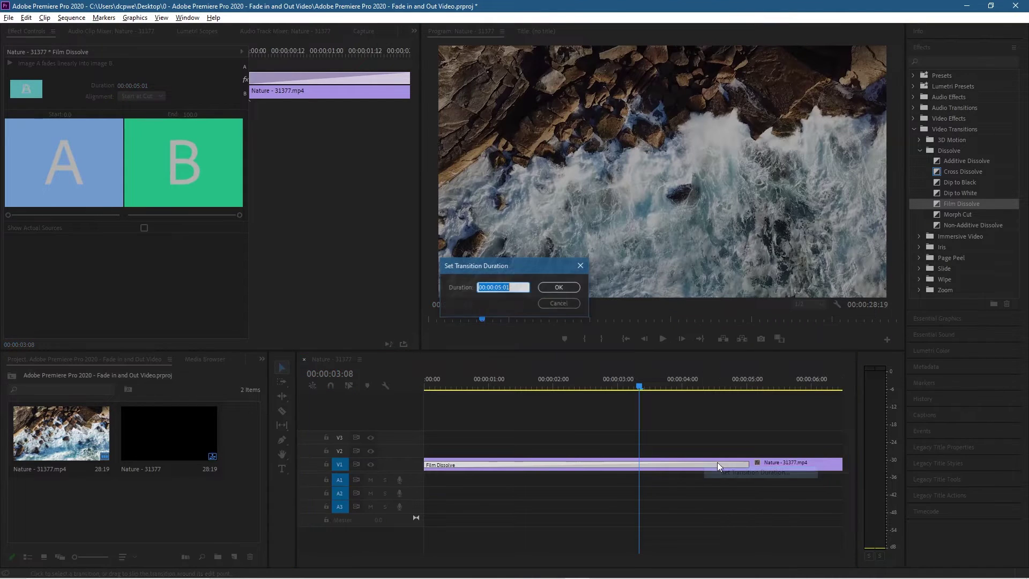
click(499, 287)
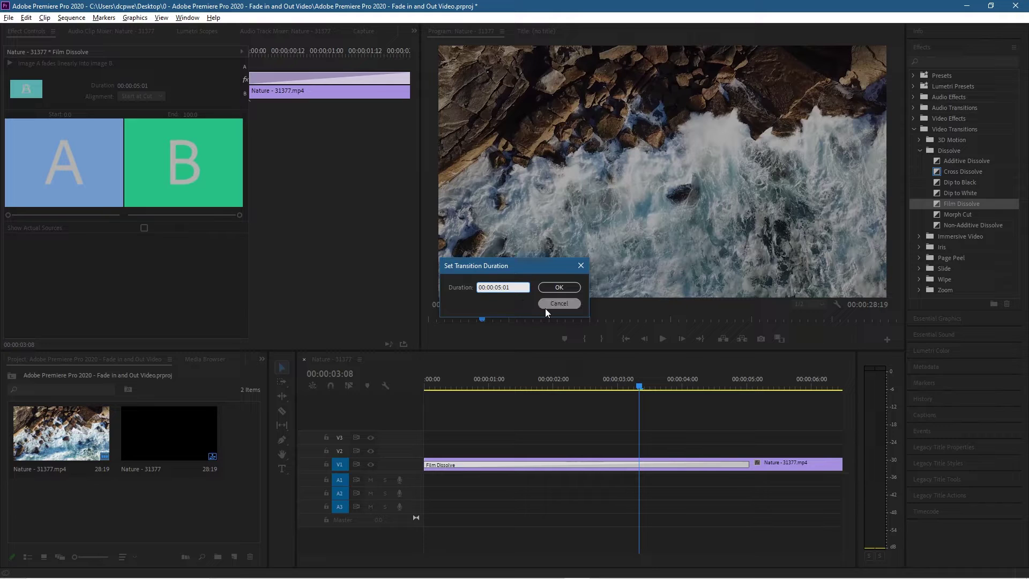
key(BackSpace)
text(2:0)
click(557, 287)
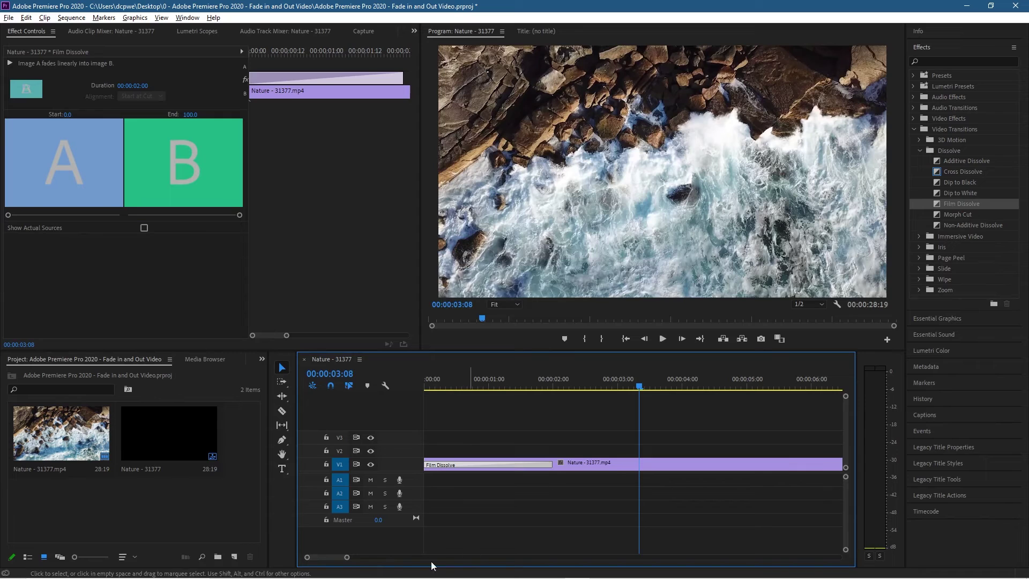
mouse_move(339, 558)
mouse_down()
mouse_move(382, 558)
mouse_move(356, 561)
mouse_up()
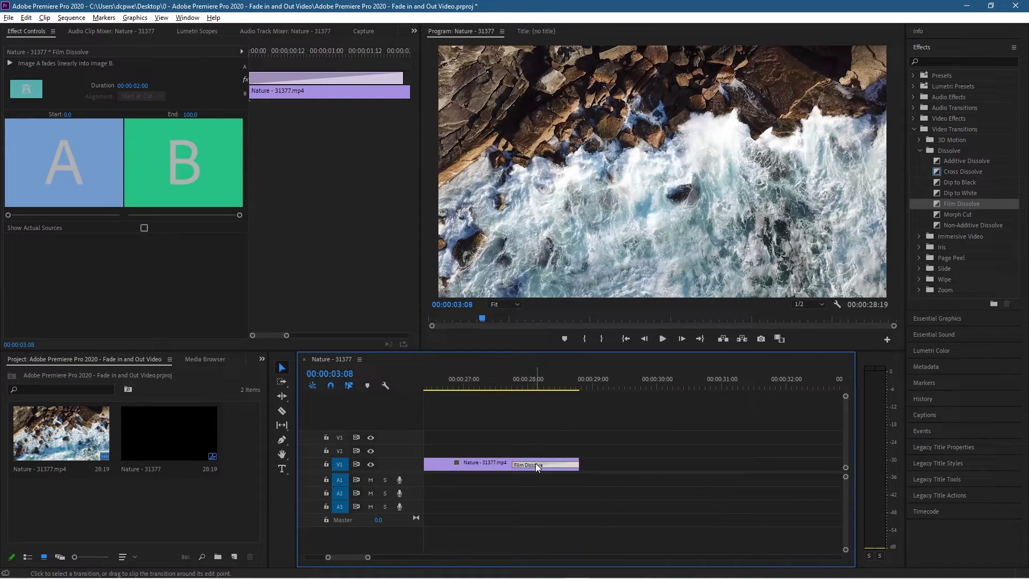
Set the closing Film Dissolve's duration to 00:00:02:00 to match the opening fade.
click(535, 464)
right_click(536, 464)
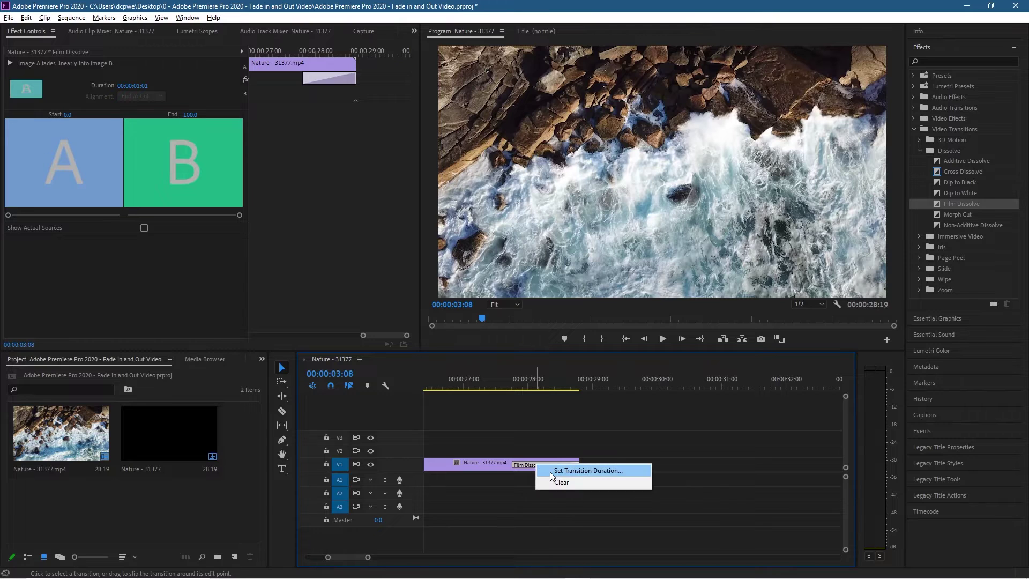
click(550, 471)
click(504, 288)
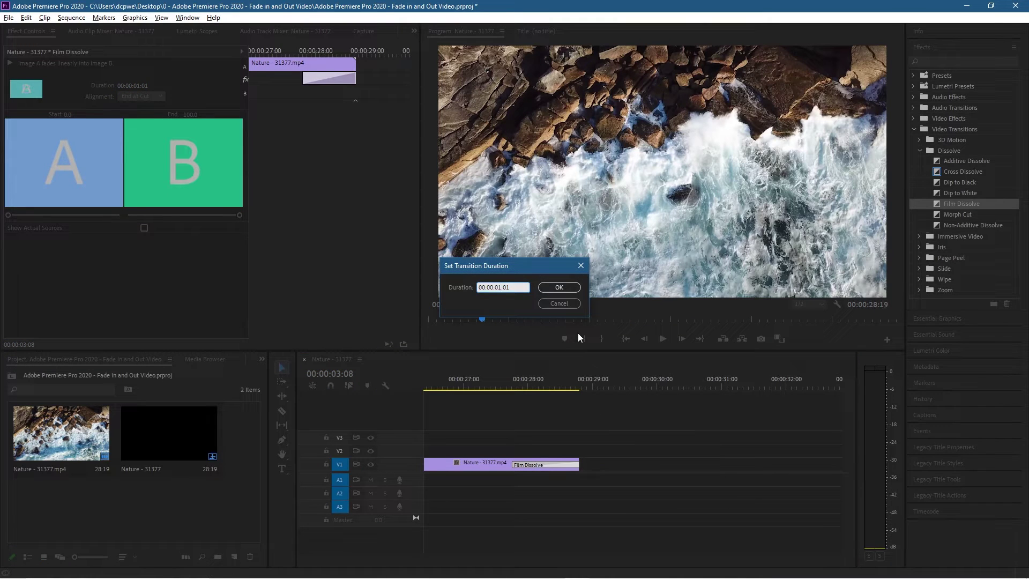
key(BackSpace)
text(2)
click(558, 287)
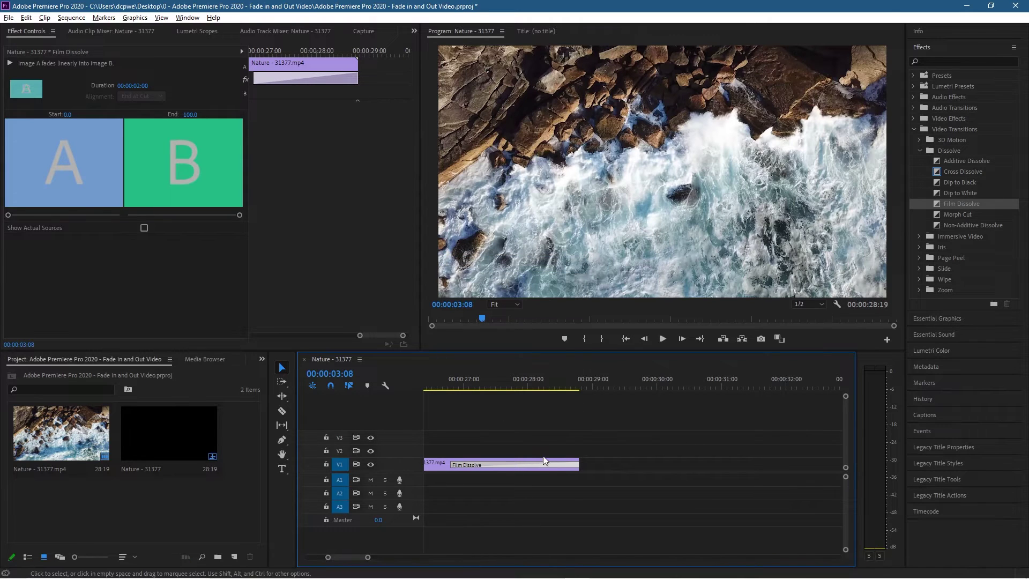
drag(352, 556, 411, 558)
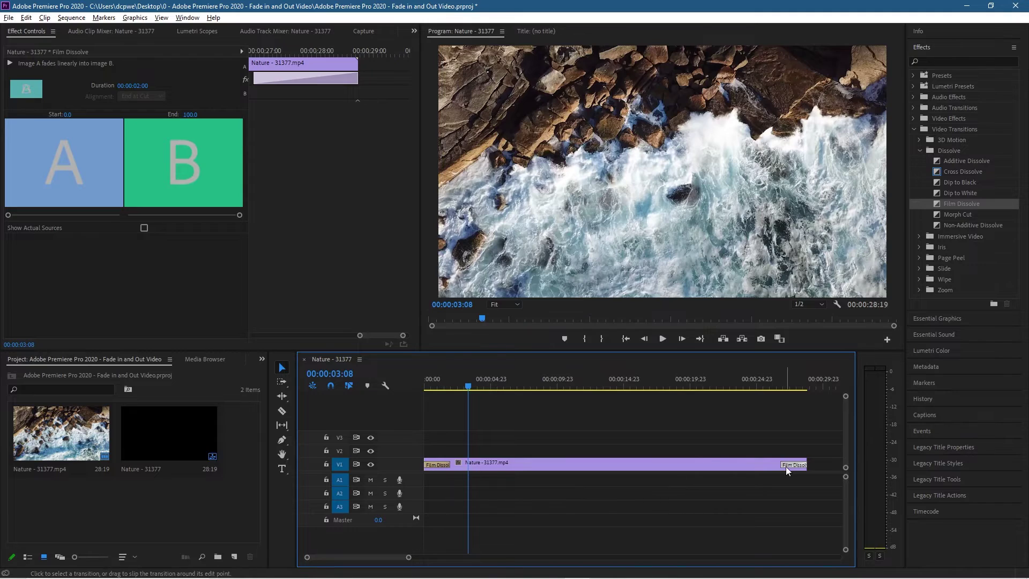
Play back the sequence start and the ending near 24 seconds to check both Film Dissolve fades.
click(621, 338)
click(662, 339)
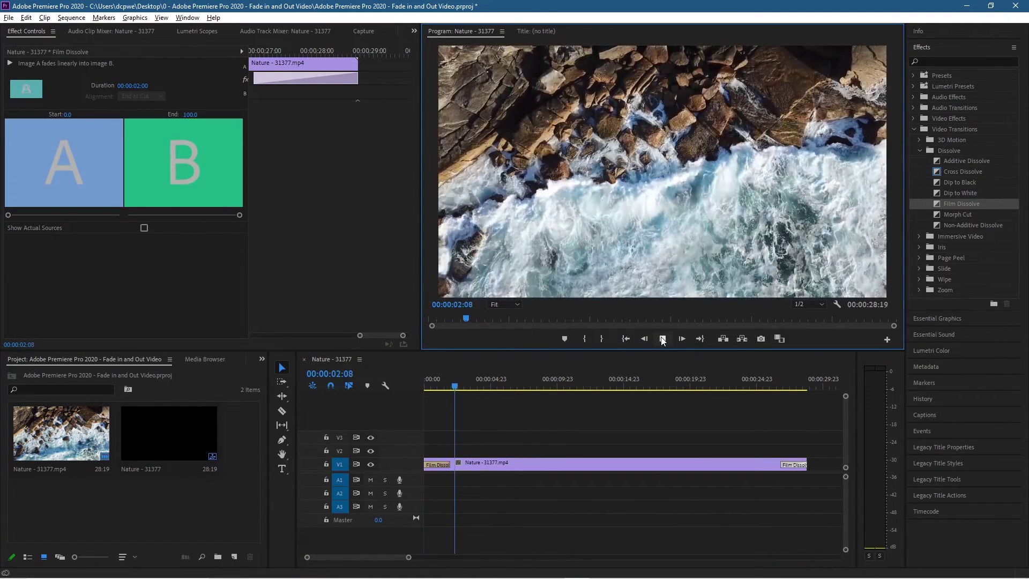
click(746, 383)
click(666, 342)
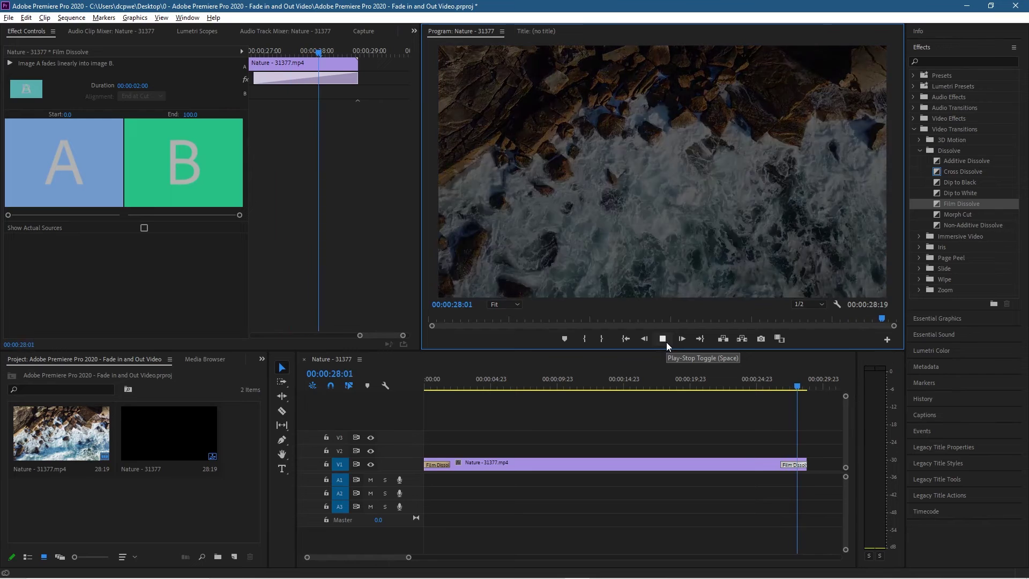
click(665, 335)
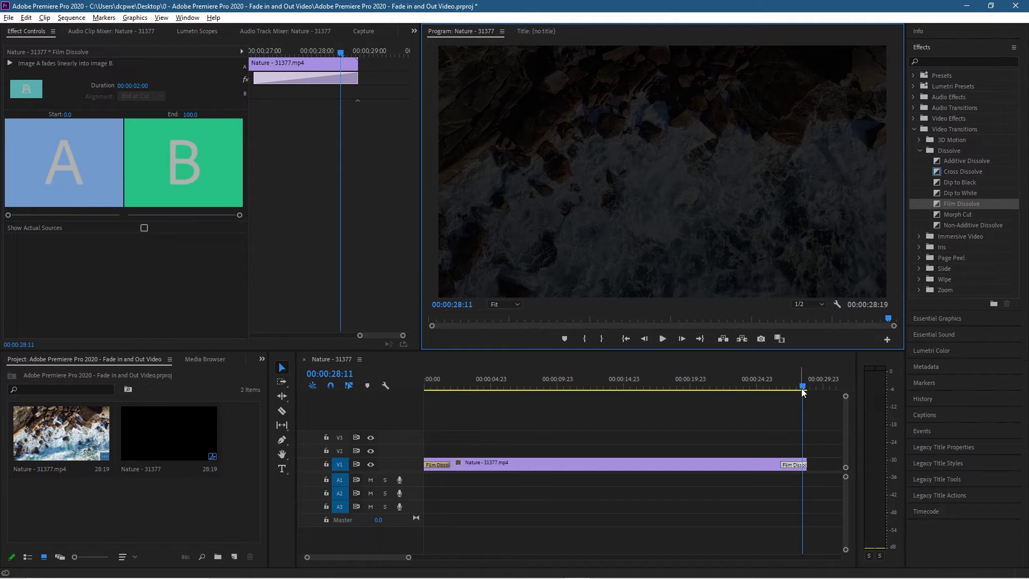
drag(803, 387, 401, 401)
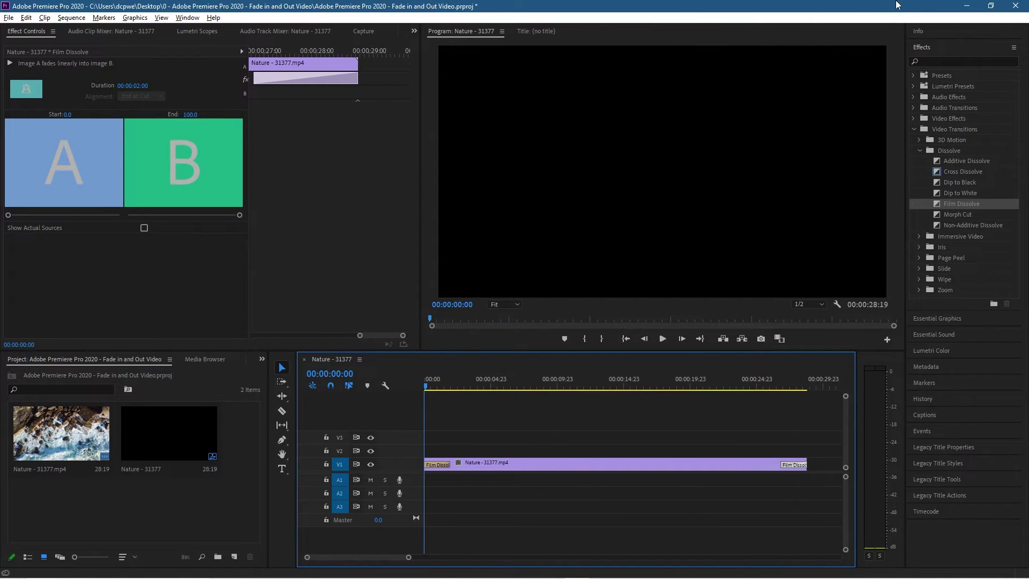
Save the project and minimize Premiere Pro to show the project folder.
click(7, 19)
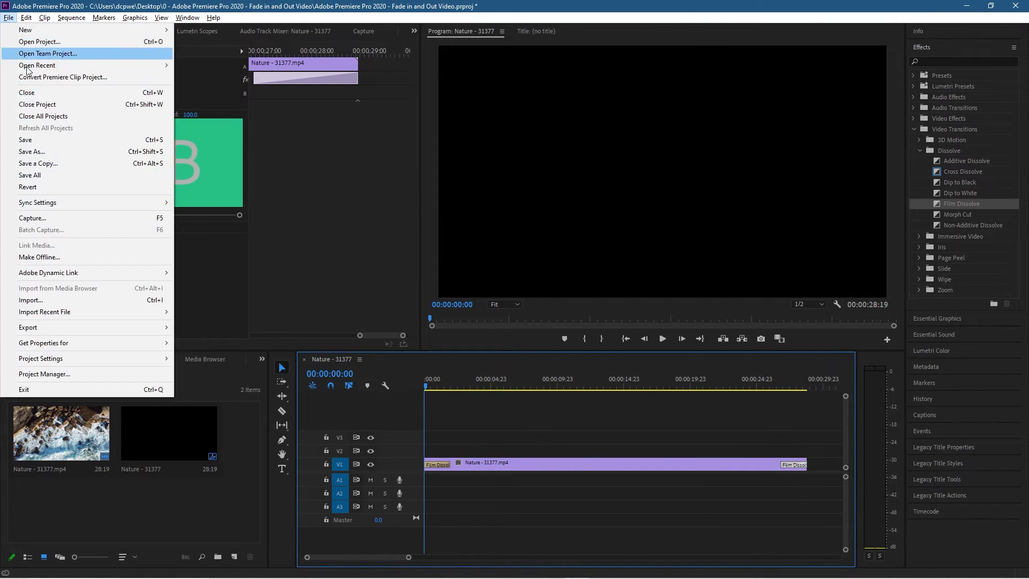
click(52, 139)
click(967, 6)
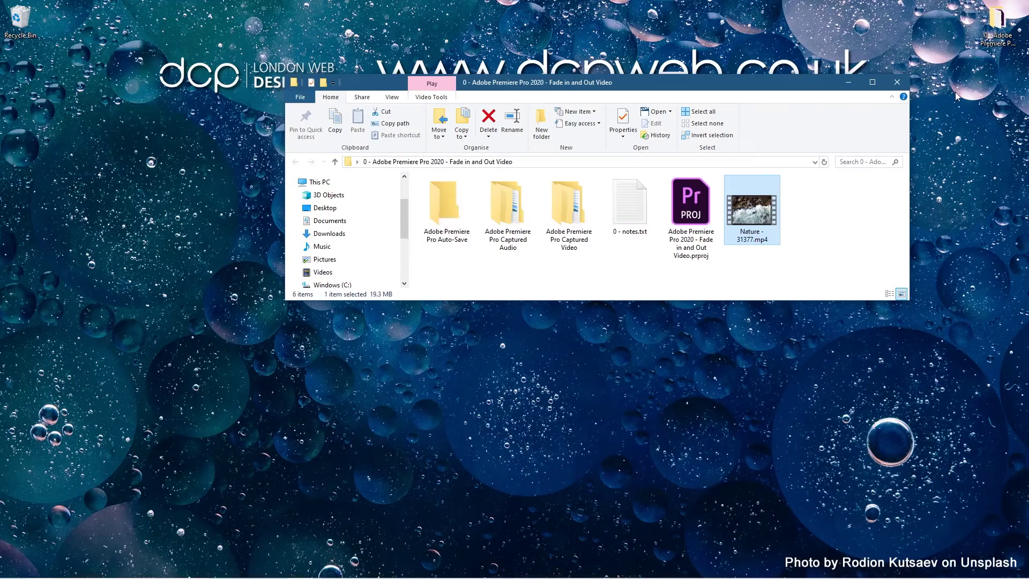